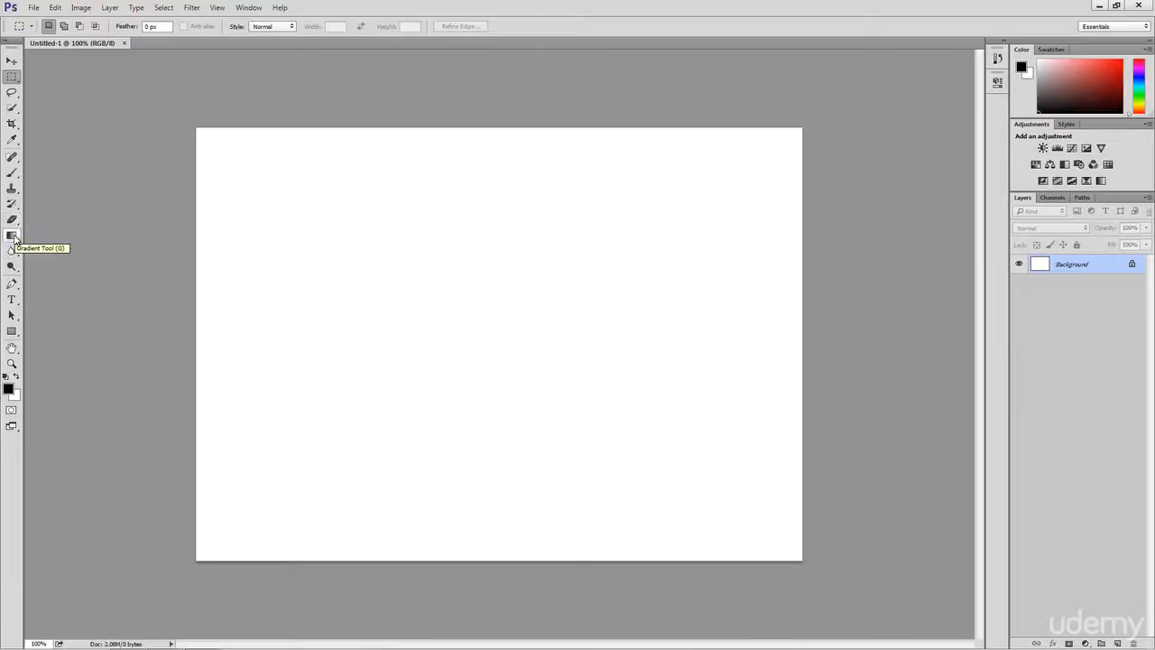
Activate the Gradient tool and set the foreground color to bright red.
click(12, 235)
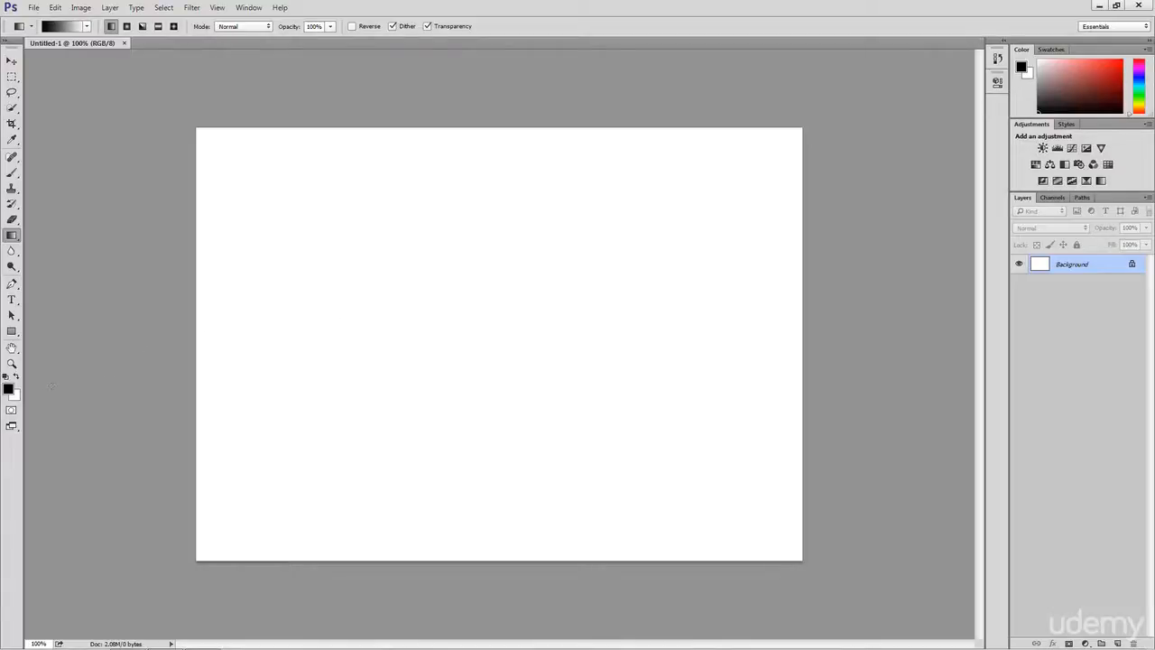
click(8, 389)
drag(556, 193, 580, 157)
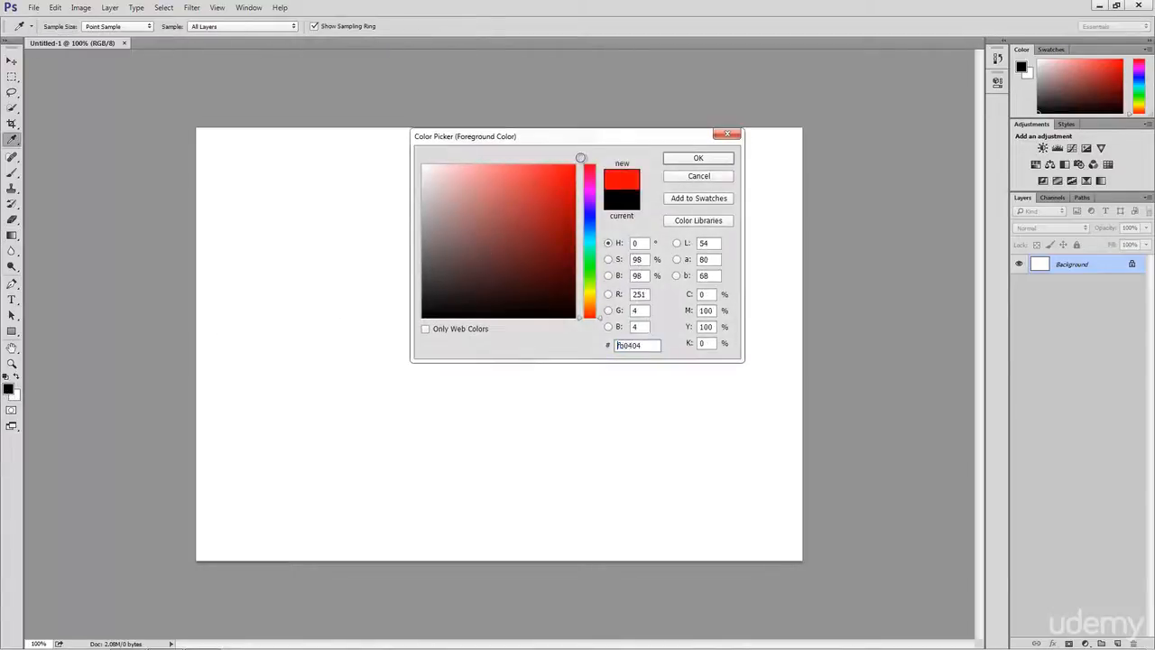
click(691, 162)
key(g)
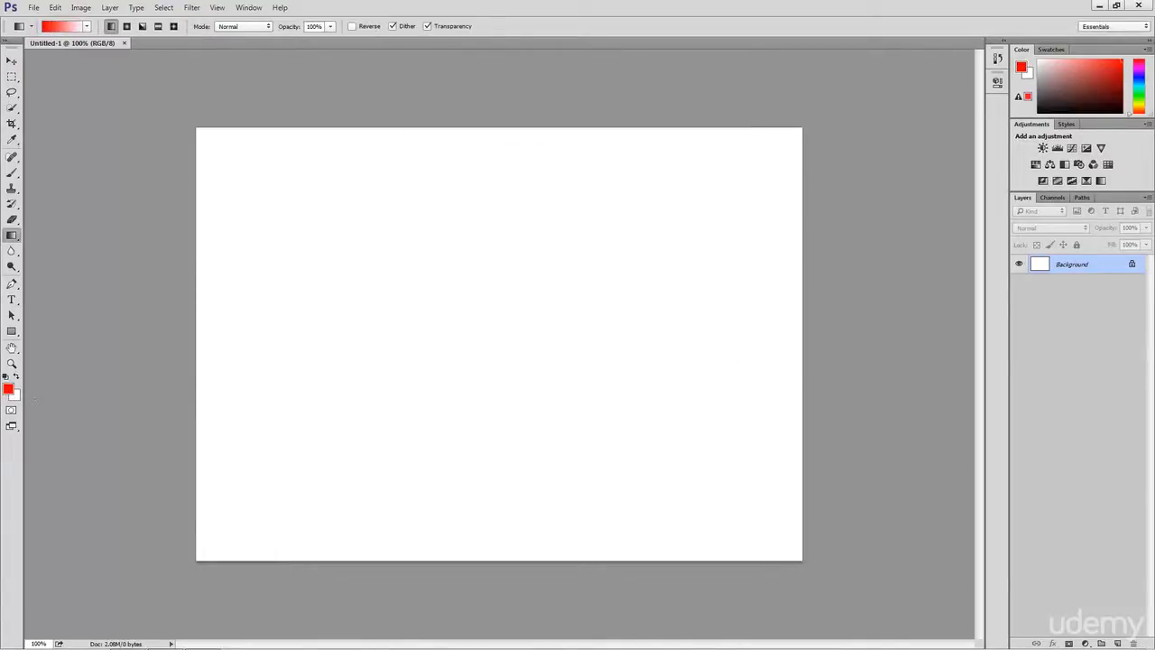
Set the background color to bright blue.
click(13, 395)
click(593, 223)
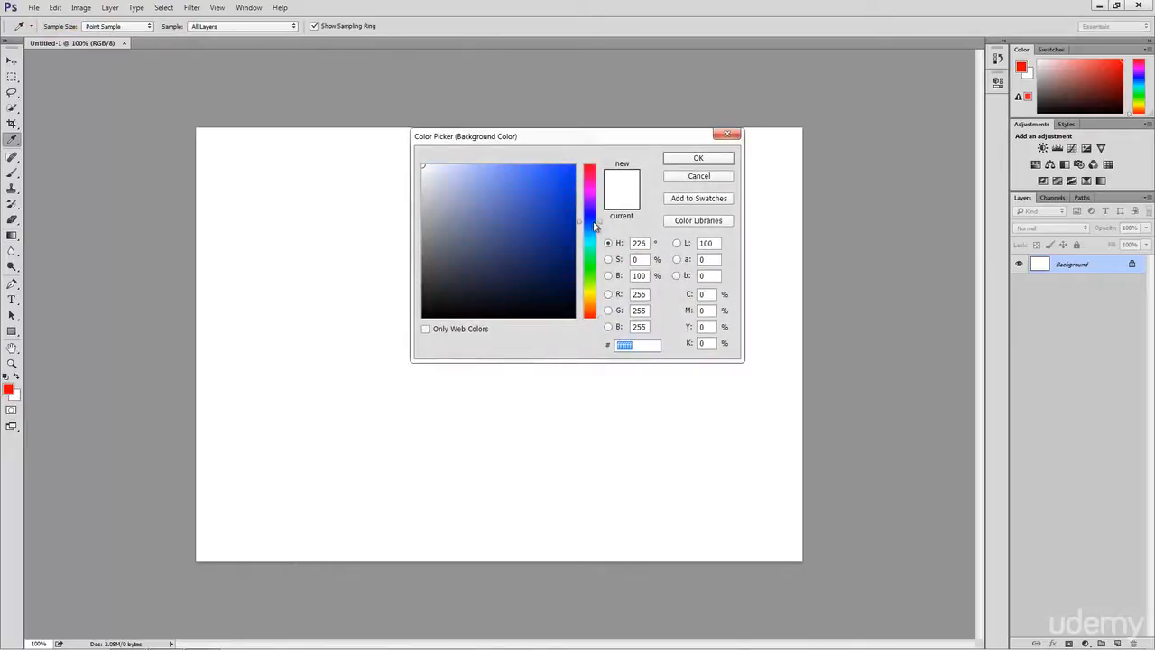
click(566, 178)
click(696, 159)
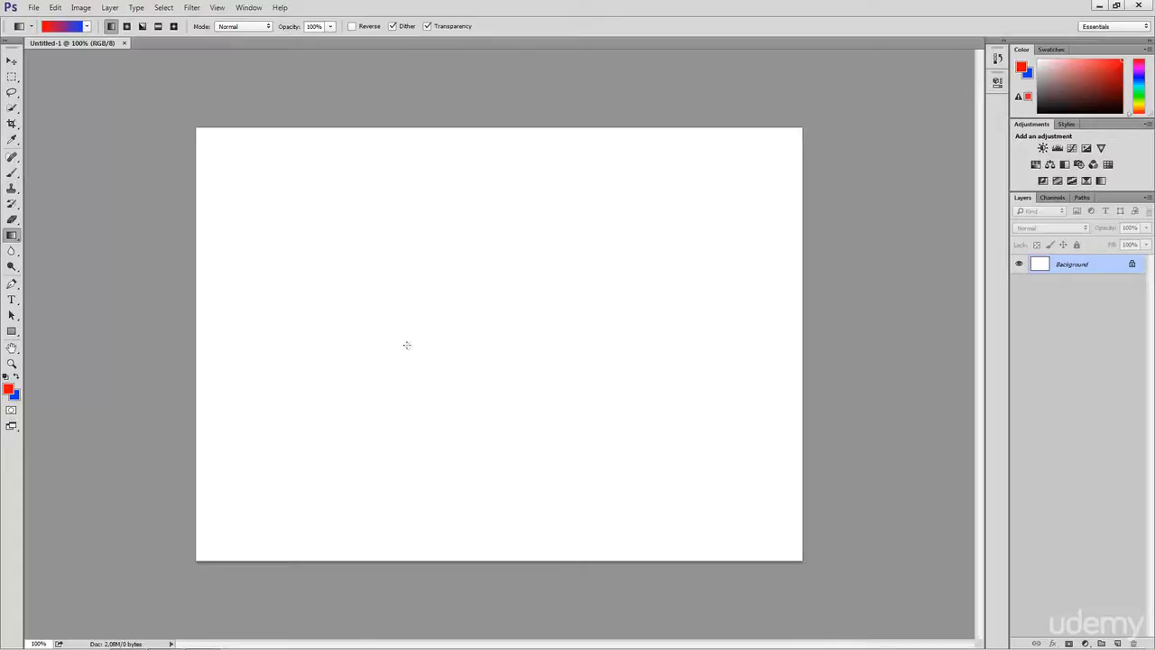
Draw horizontal red-to-blue linear gradients of medium, very short and nearly full canvas width, one over another.
drag(386, 348, 615, 352)
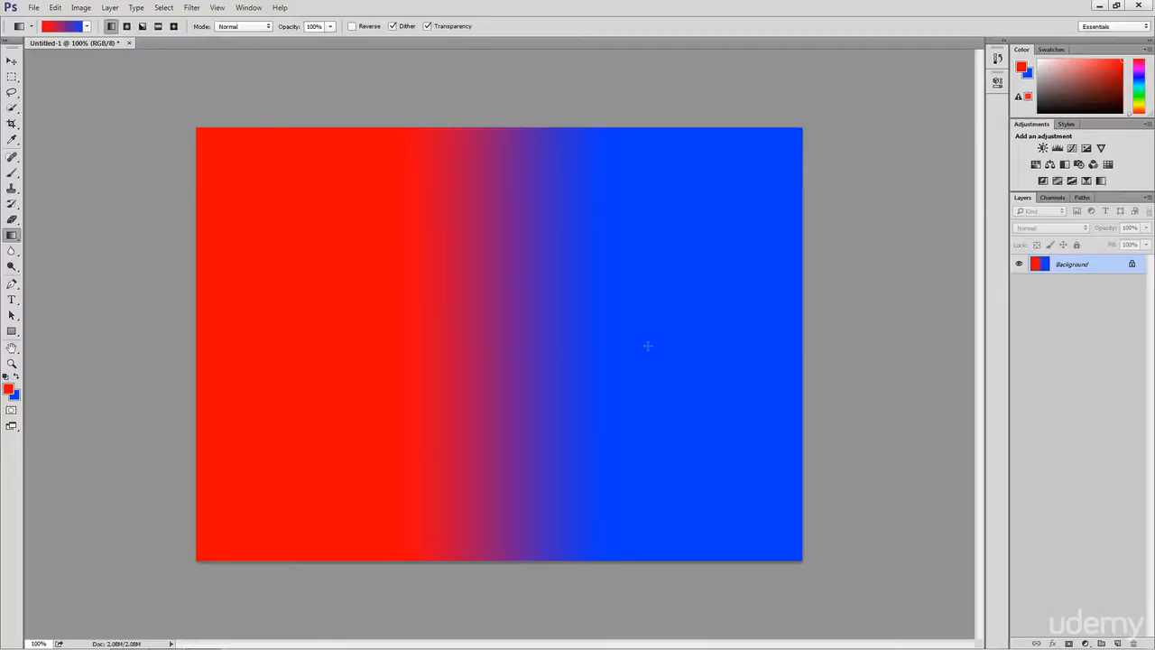
drag(467, 347, 507, 348)
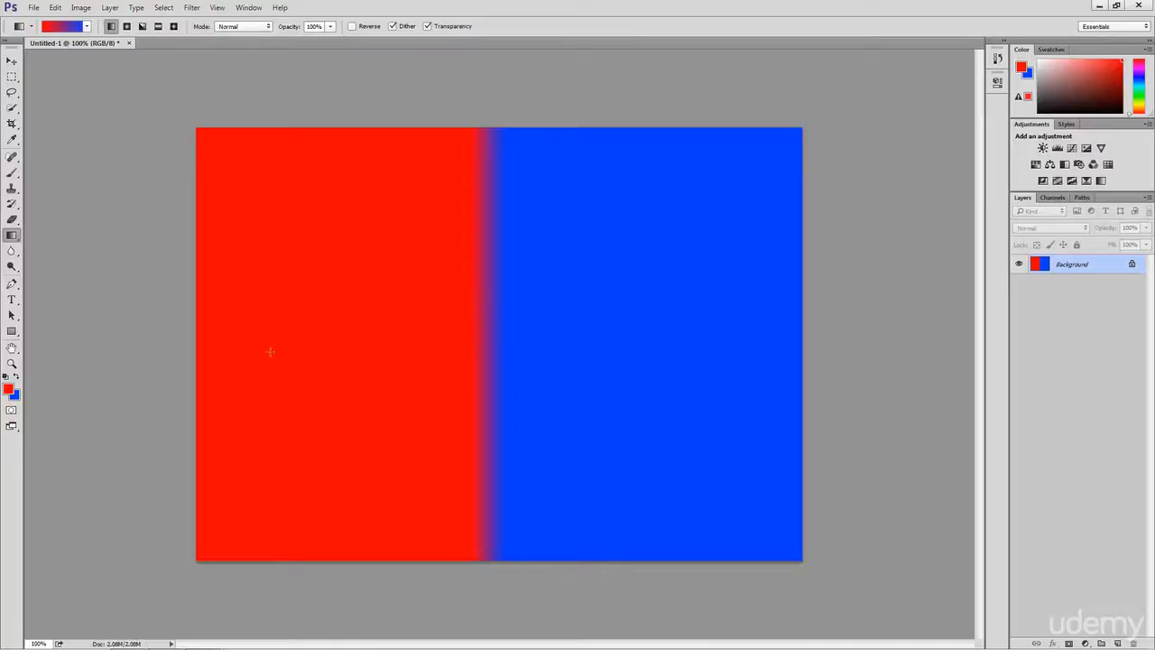
drag(245, 350, 742, 344)
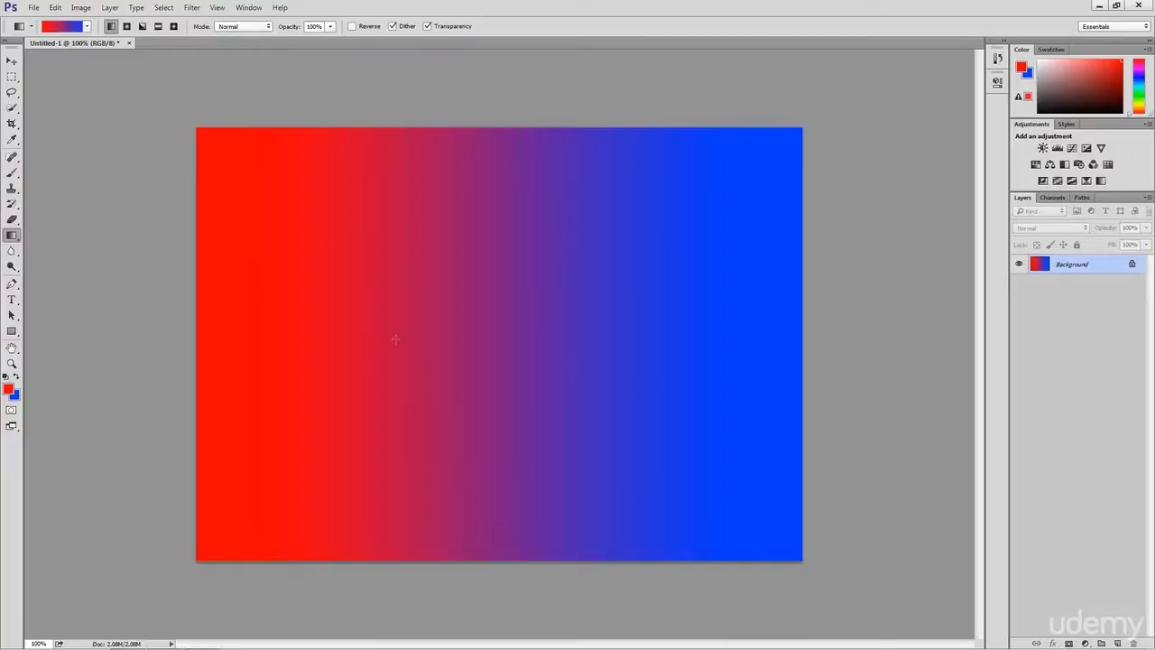
click(88, 26)
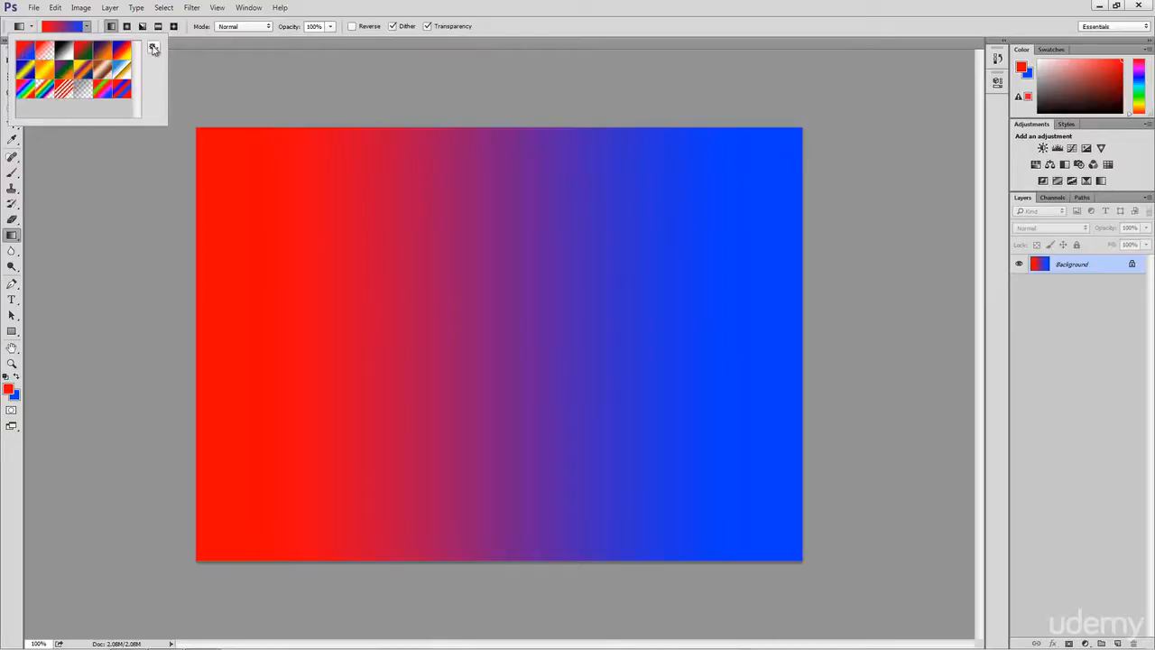
click(152, 47)
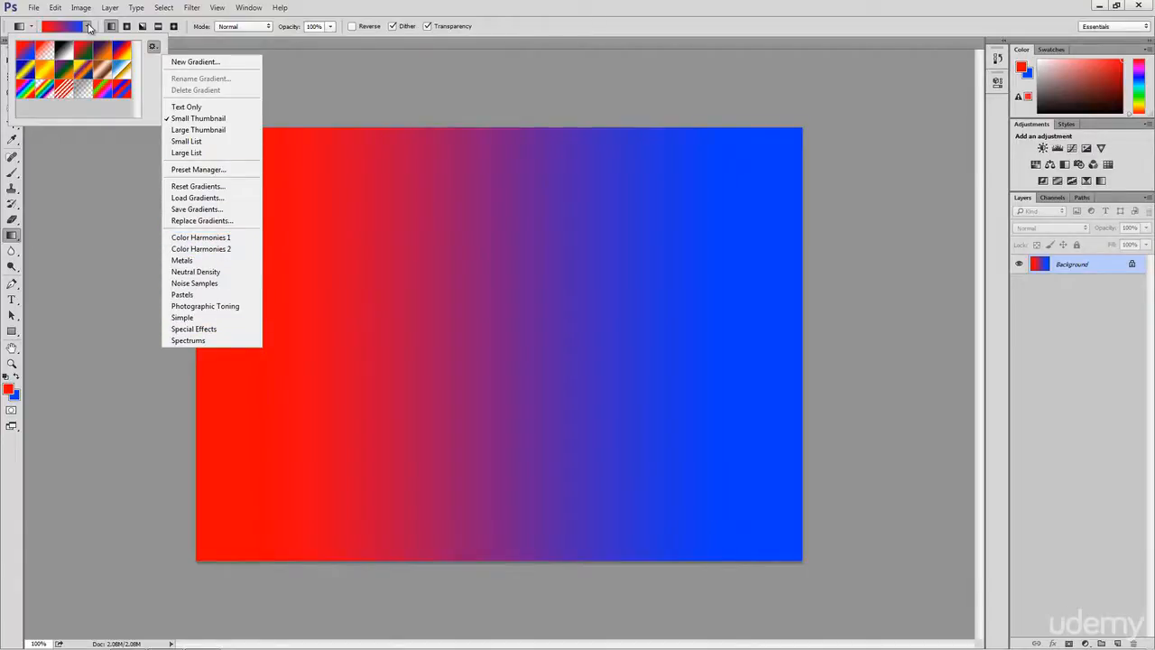
click(88, 27)
click(87, 28)
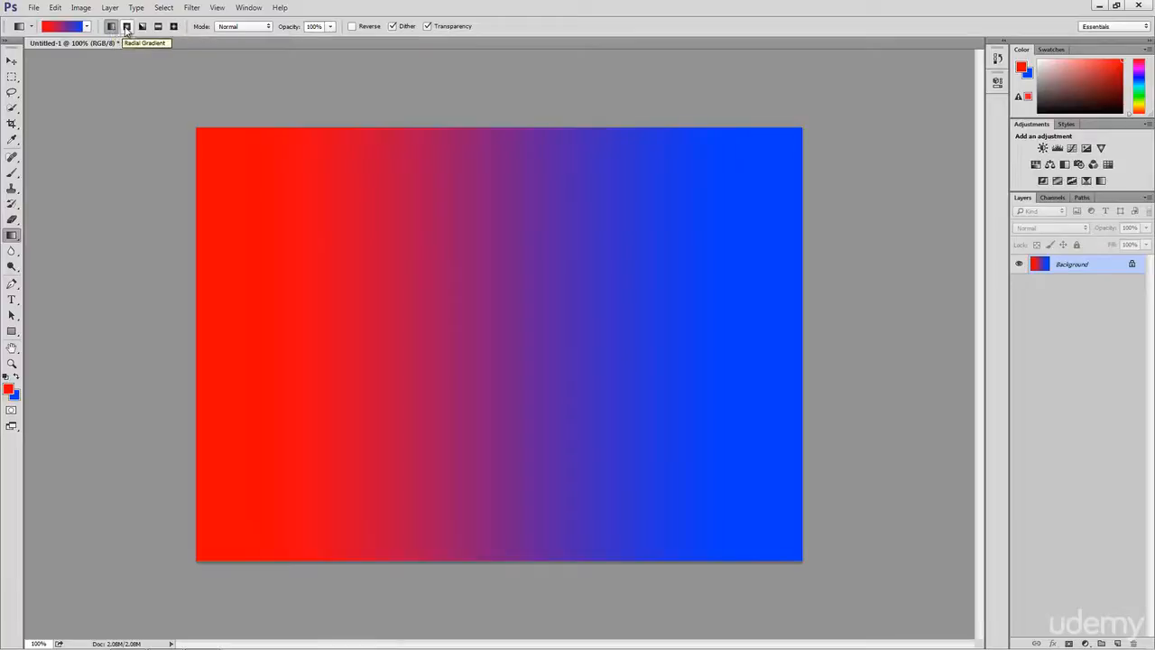
Draw a radial gradient and an angle gradient over the canvas, each from near the center toward the upper right.
click(127, 26)
drag(425, 387, 617, 233)
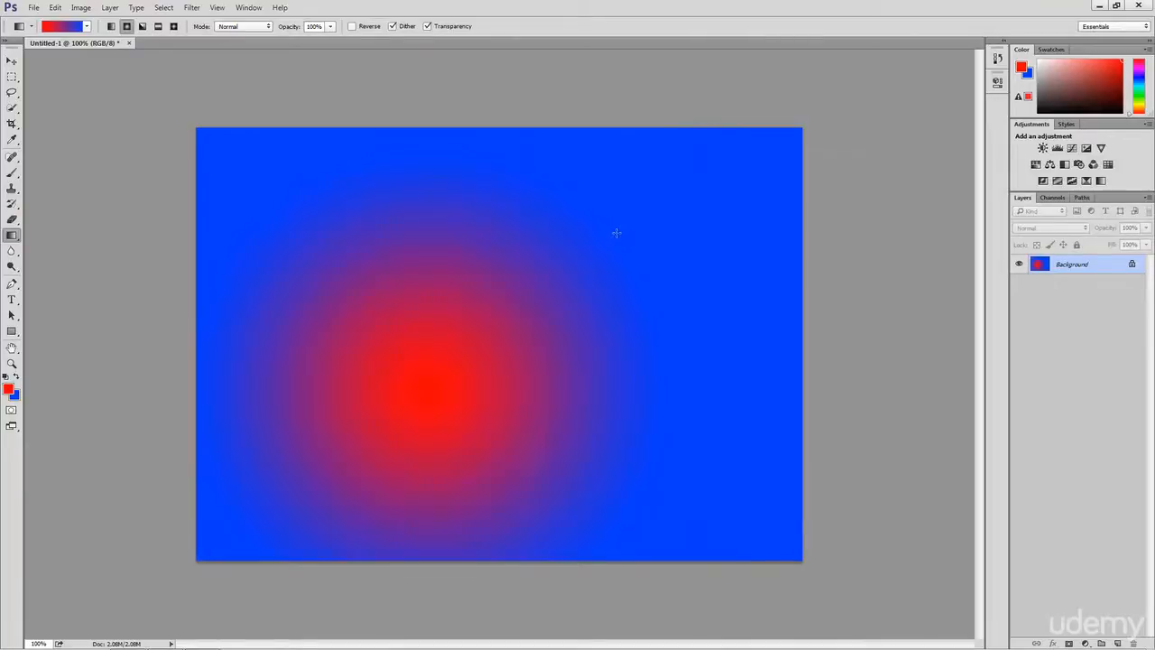
click(142, 26)
drag(441, 359, 635, 216)
Draw a reflected gradient and a diamond gradient over the canvas, each running diagonally toward the upper right.
click(158, 26)
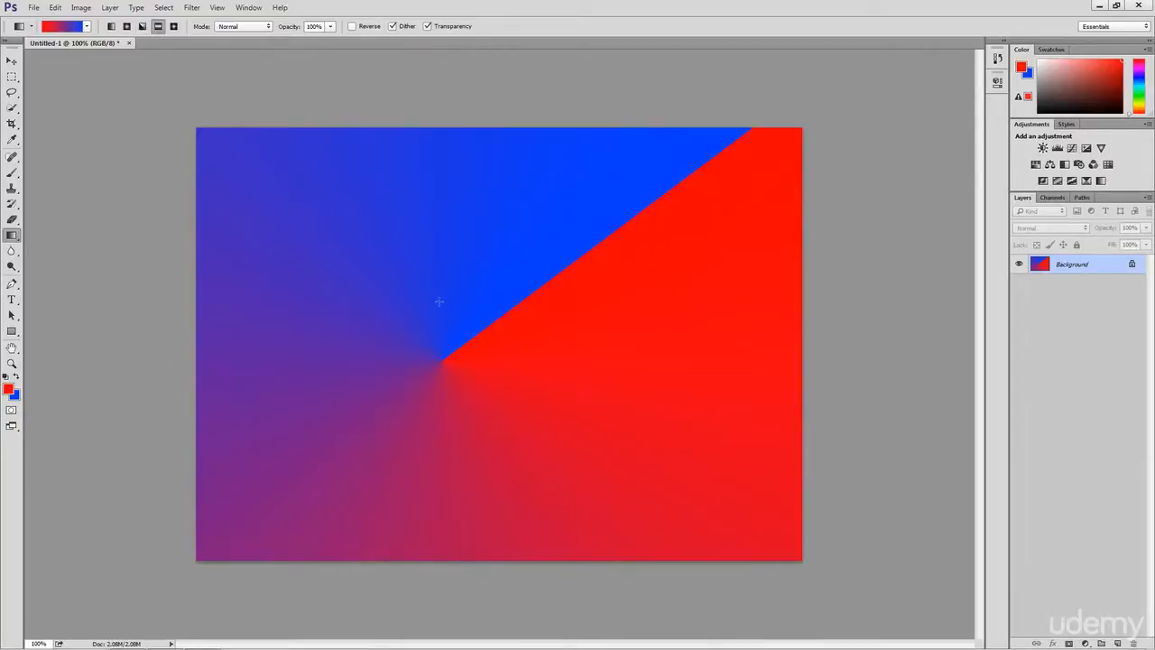
drag(520, 289, 616, 214)
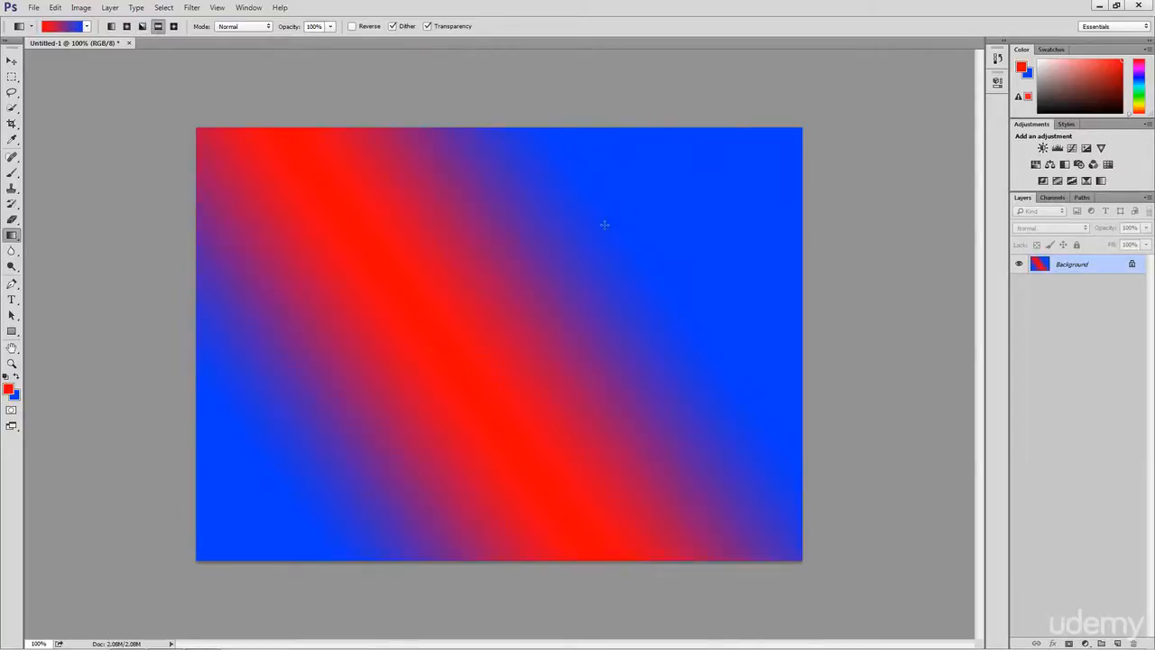
click(174, 26)
drag(460, 353, 614, 223)
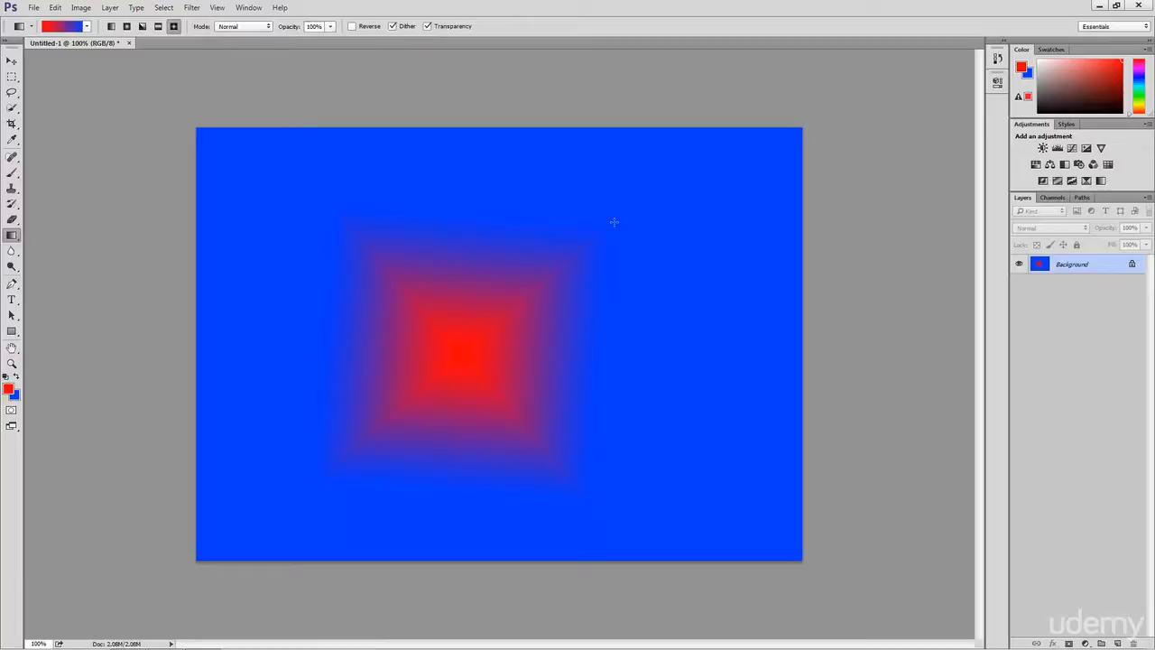
Edit the gradient, adding red color stops at 26%, near the middle and at 100%, and moving the blue stop to 75%.
click(59, 29)
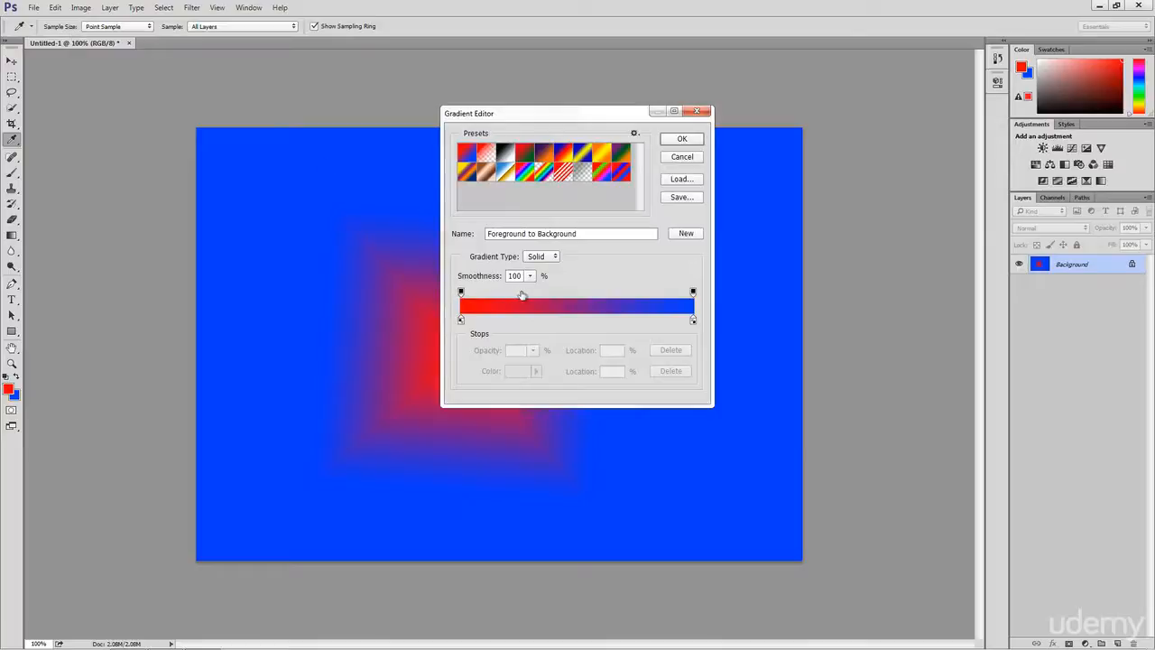
mouse_move(462, 293)
mouse_down()
mouse_move(475, 297)
mouse_move(459, 297)
mouse_up()
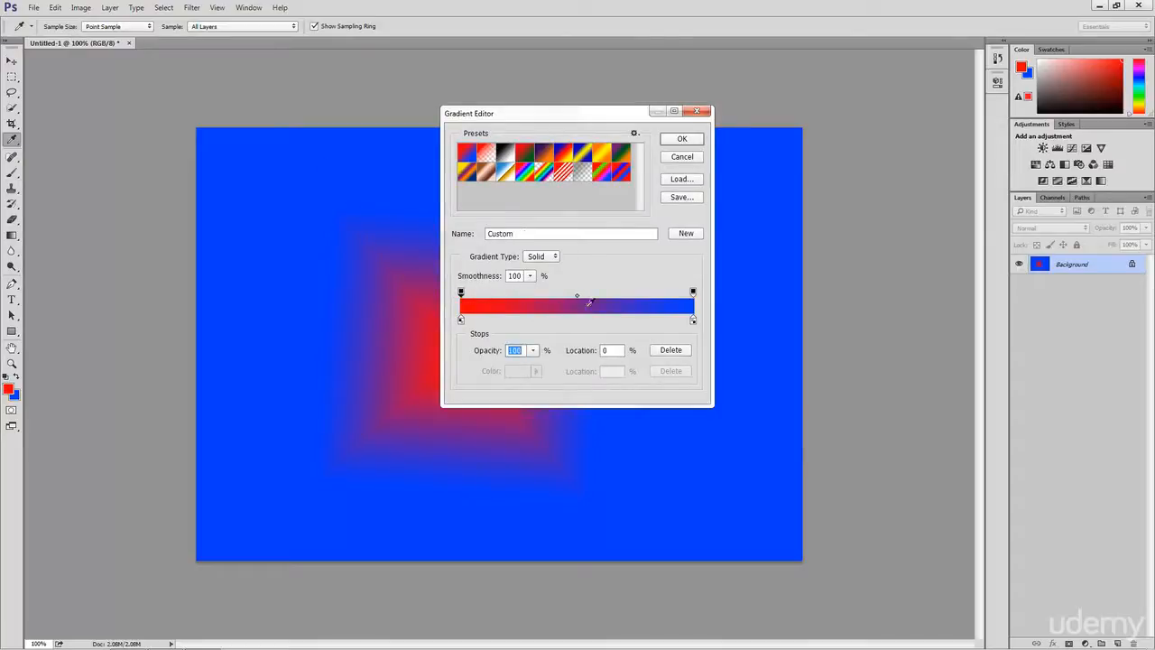
mouse_move(694, 292)
mouse_down()
mouse_move(681, 294)
mouse_move(705, 298)
mouse_up()
click(577, 322)
click(524, 319)
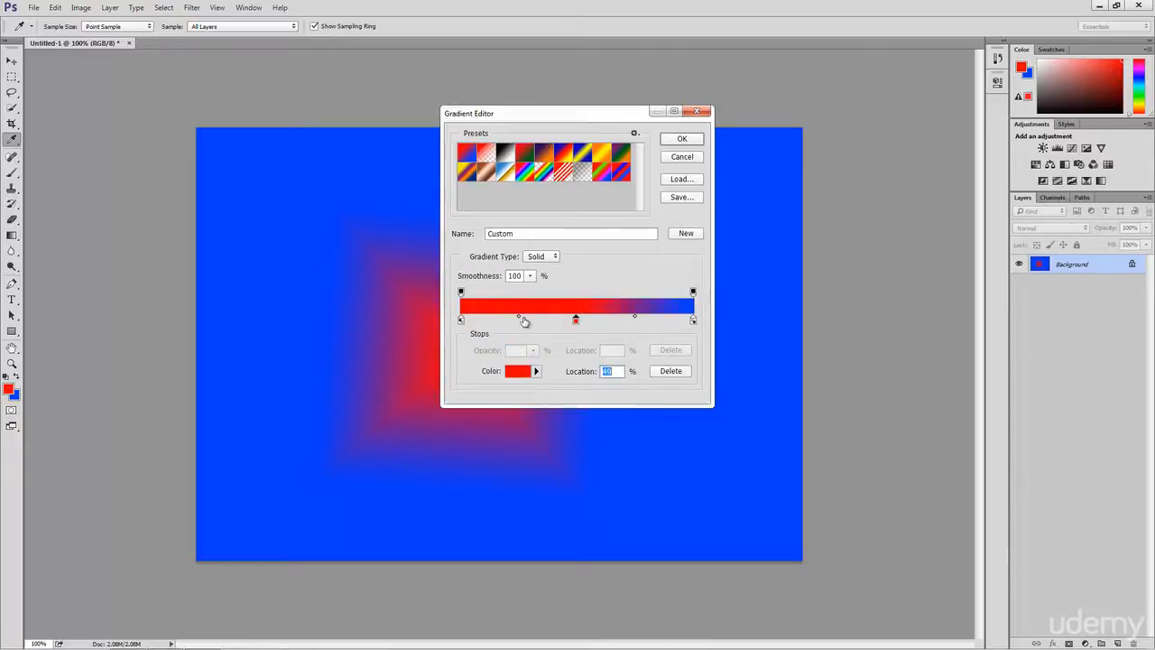
click(657, 321)
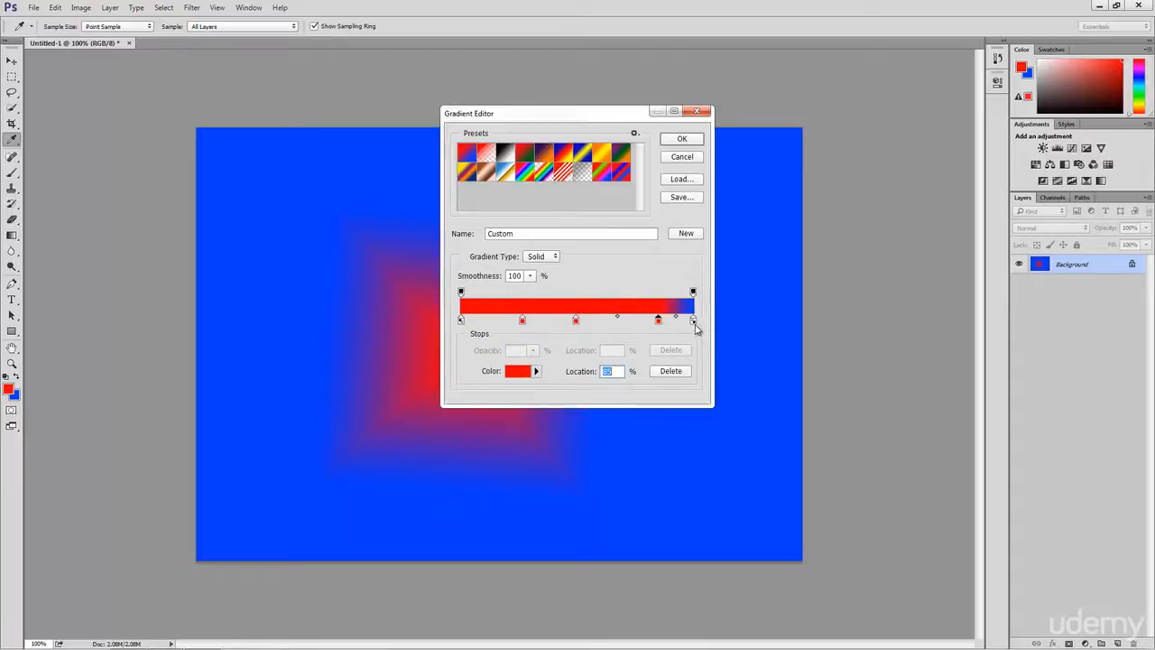
mouse_move(693, 320)
mouse_down()
mouse_move(629, 321)
mouse_move(700, 323)
mouse_up()
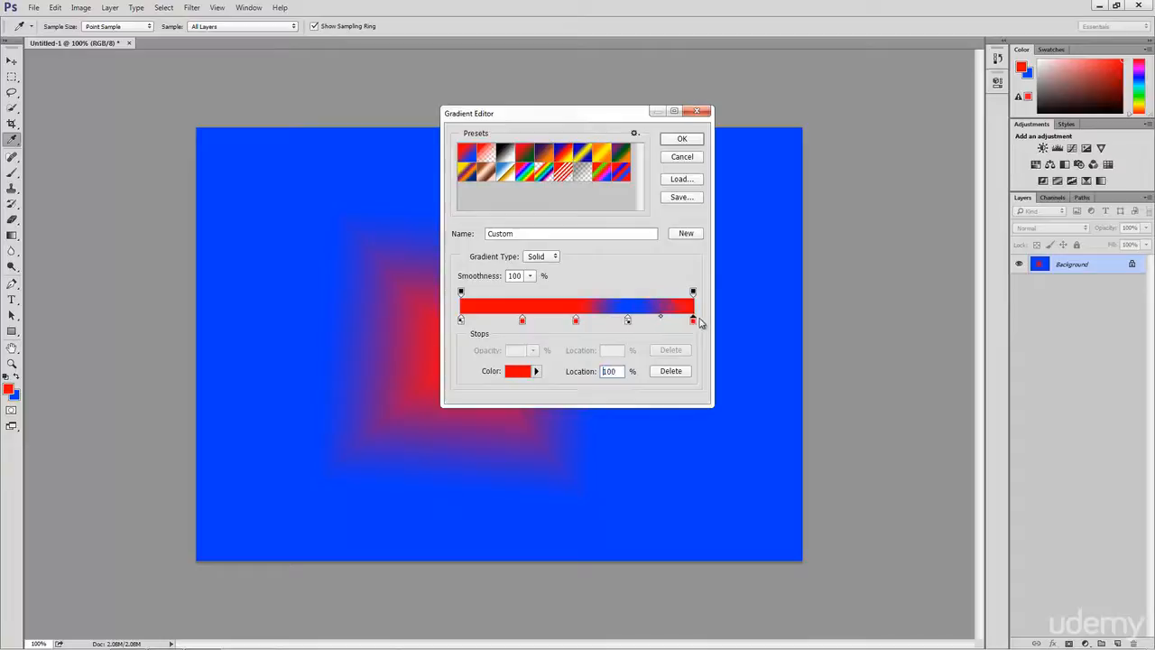
drag(629, 322, 636, 322)
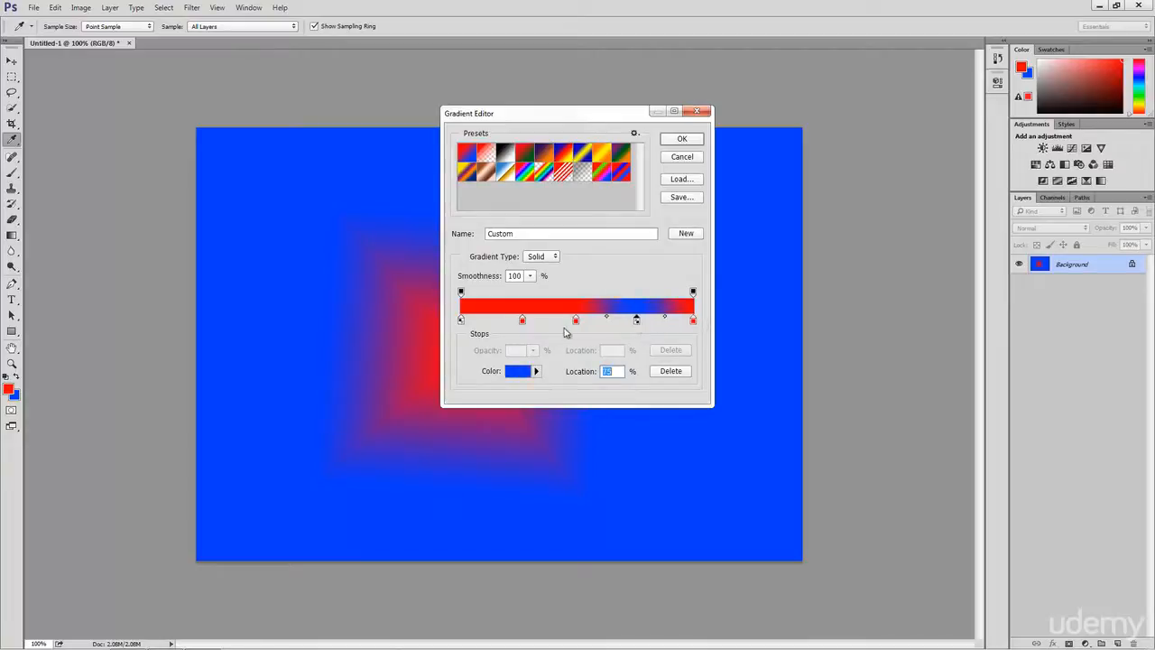
Recolor the red gradient stop at 26% to blue.
double_click(522, 321)
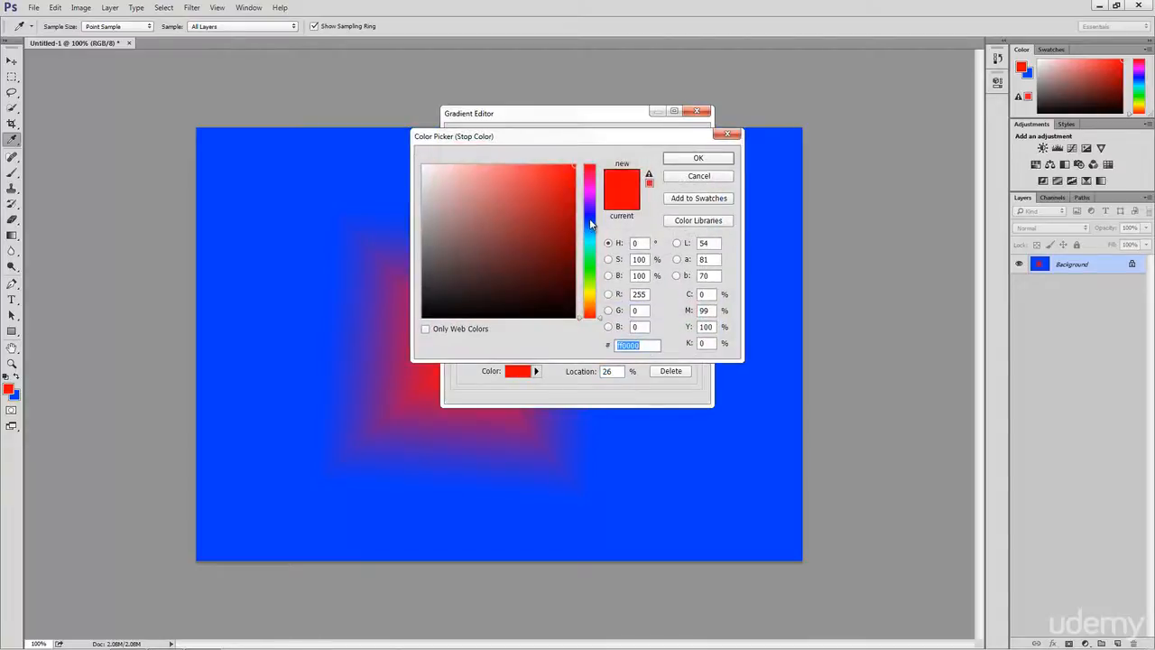
click(590, 219)
click(698, 158)
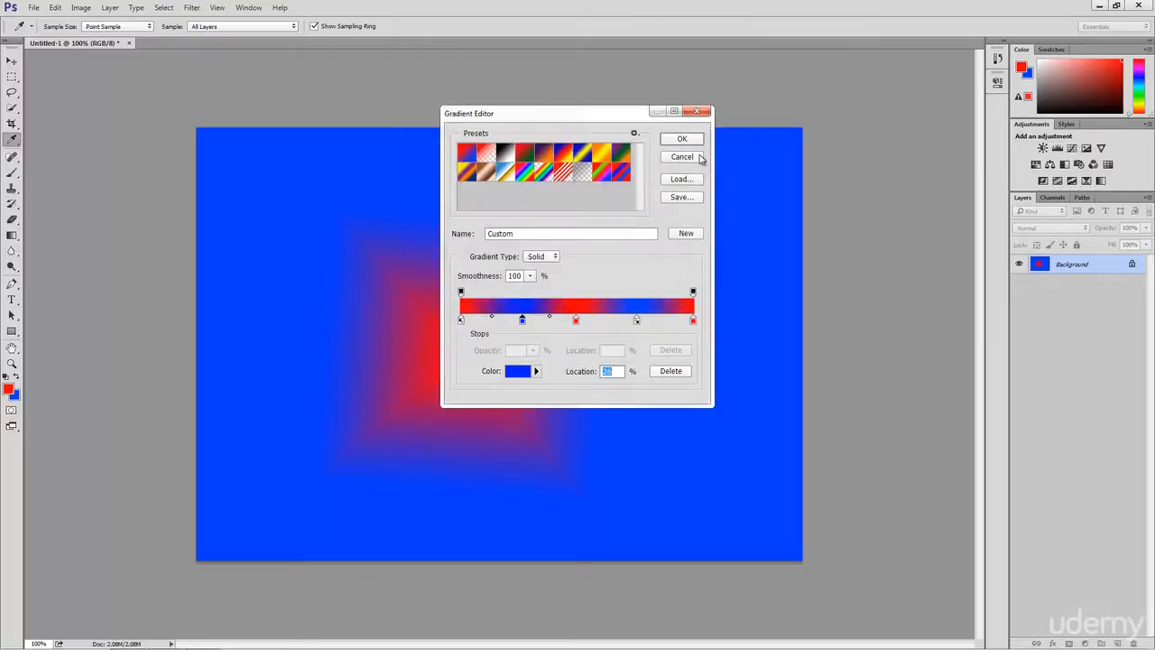
drag(521, 322, 523, 323)
click(637, 321)
Save the custom gradient as a new preset and draw it as a linear gradient across nearly the full canvas width.
click(686, 235)
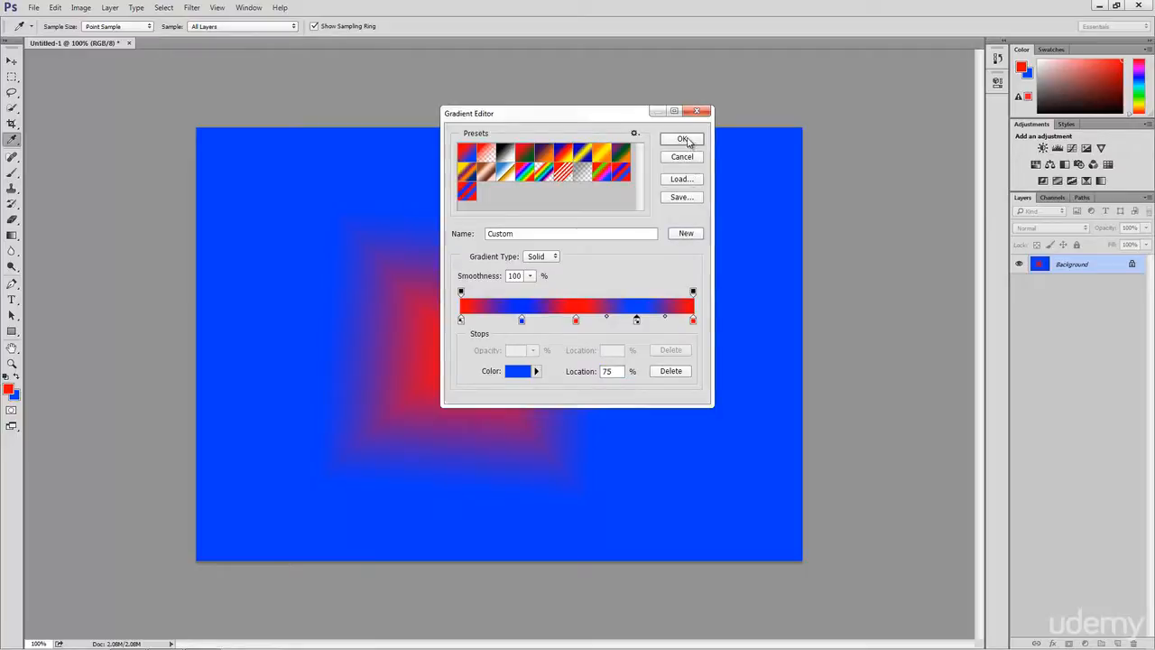
click(685, 140)
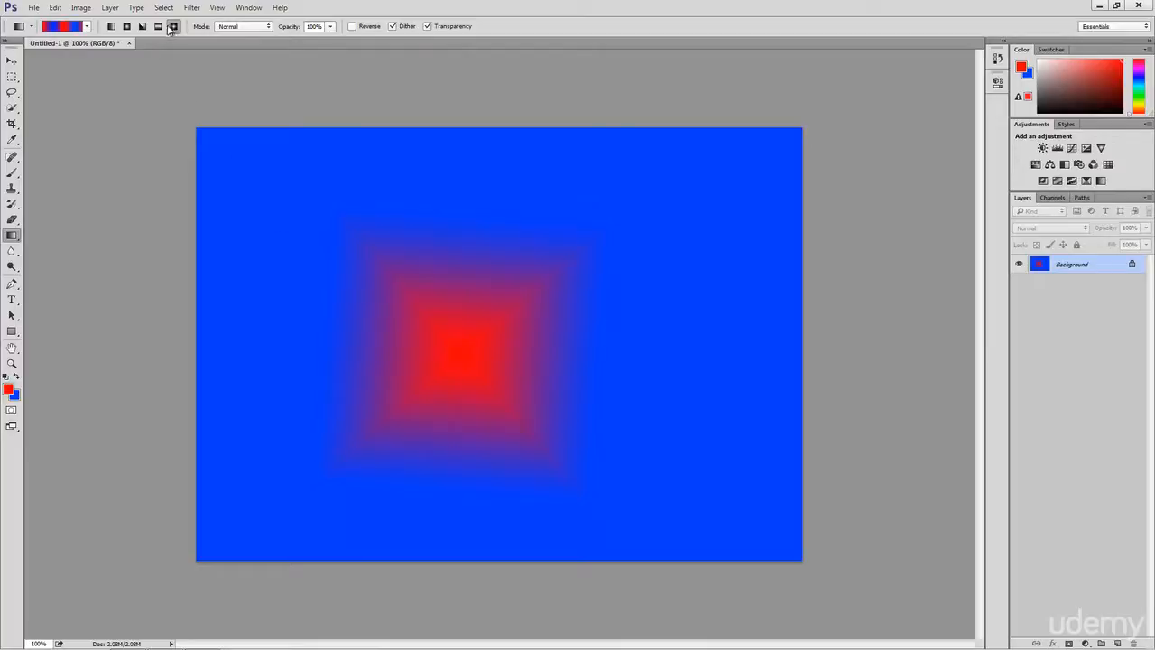
click(112, 27)
drag(226, 335, 763, 335)
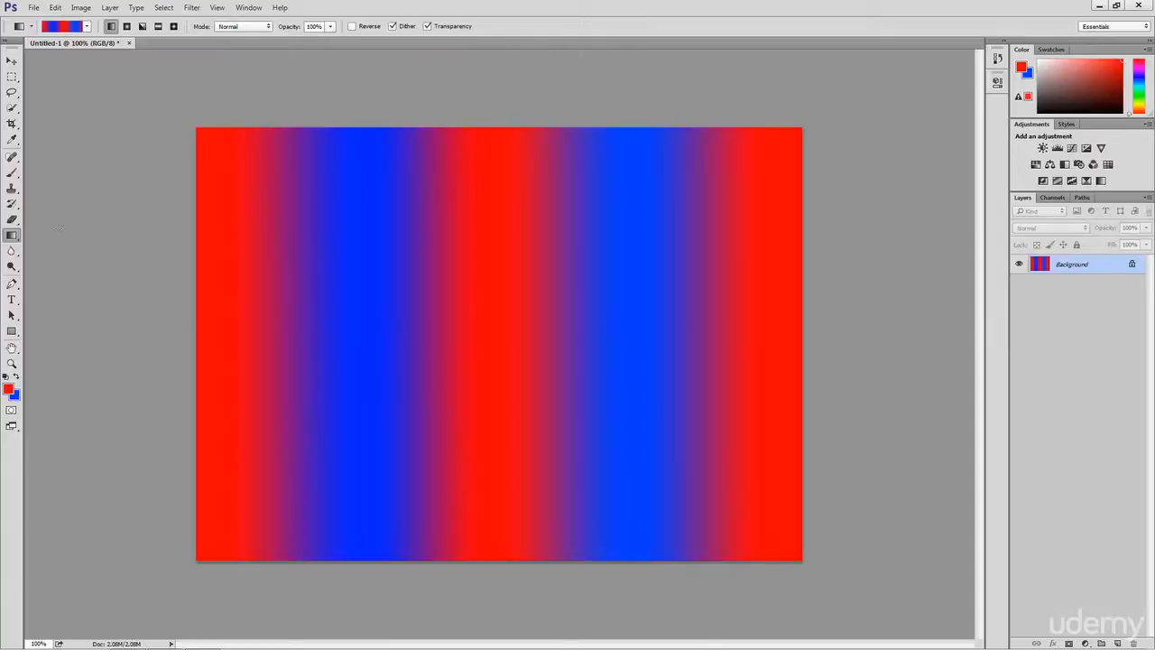
Set the foreground color to bright green and fill the first blue stripe with the Paint Bucket tool.
click(19, 239)
click(89, 249)
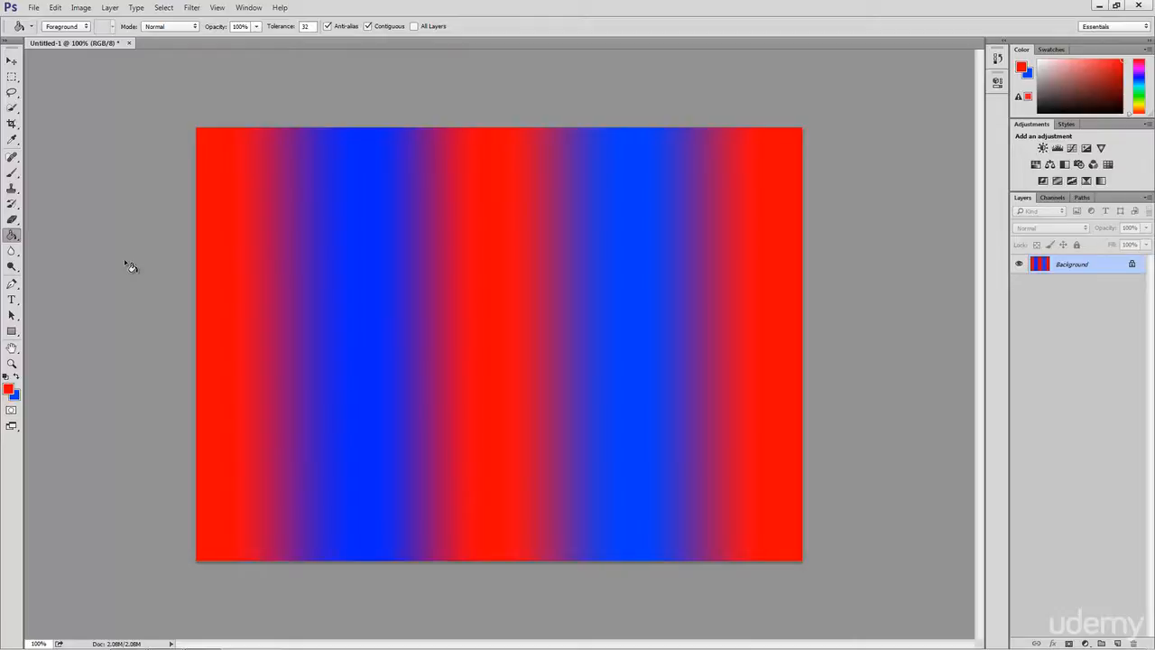
click(9, 390)
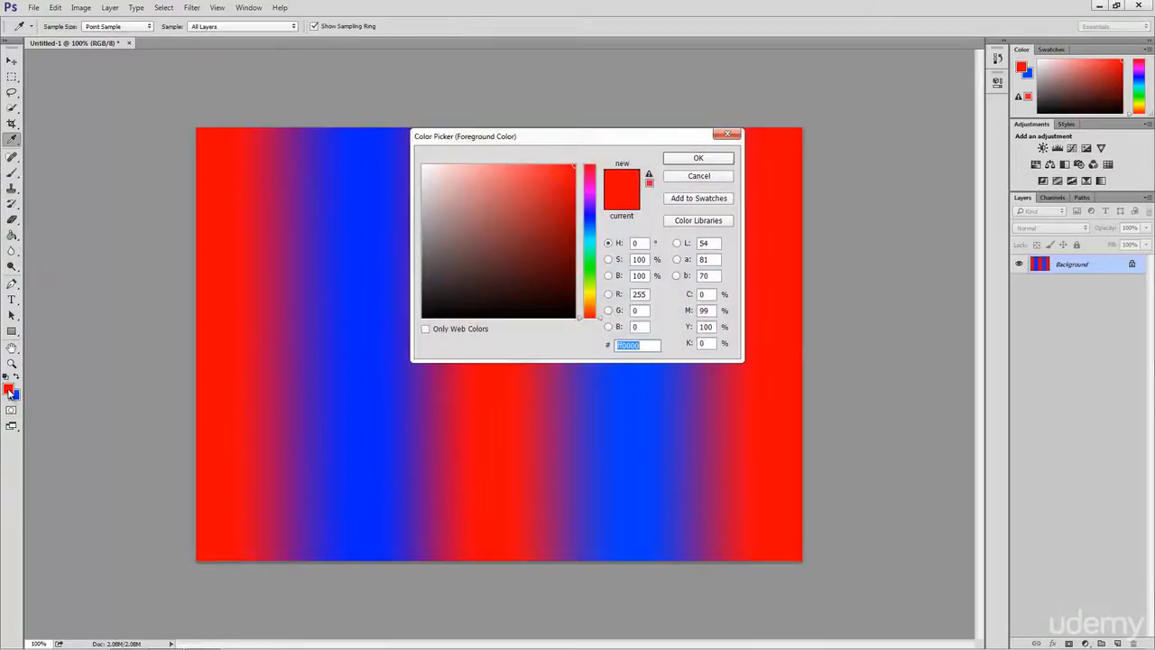
drag(598, 262, 596, 270)
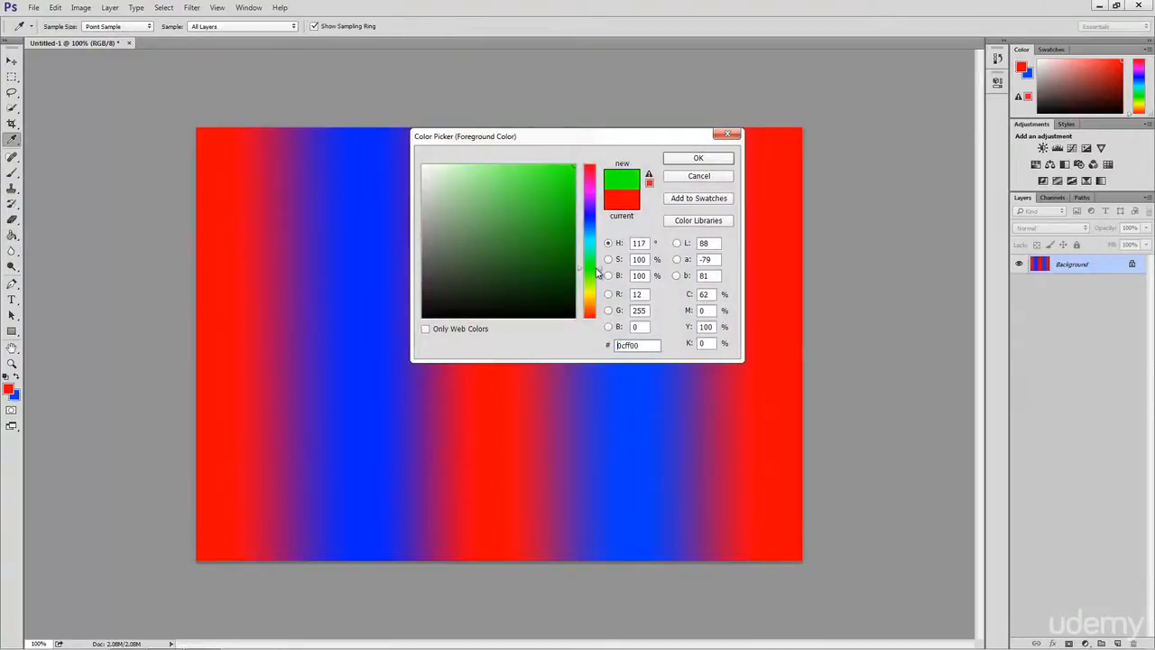
click(703, 159)
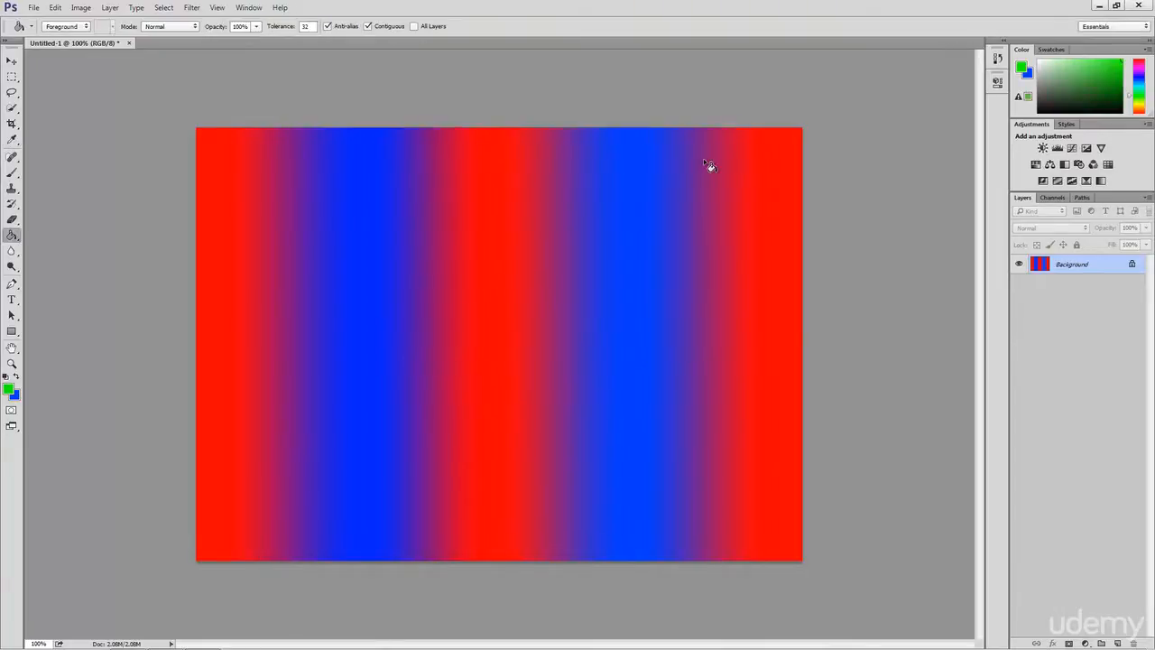
click(351, 355)
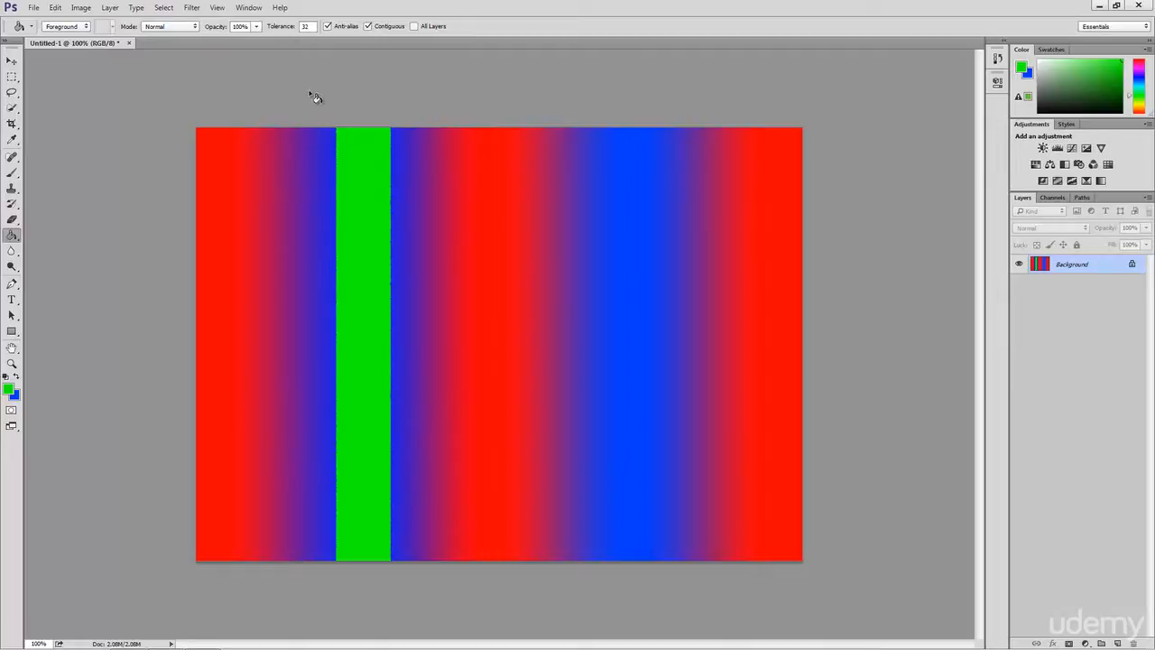
Set the Paint Bucket tolerance to 200 and fill the second blue stripe with green.
click(307, 27)
click(313, 26)
click(297, 28)
text(200)
click(632, 317)
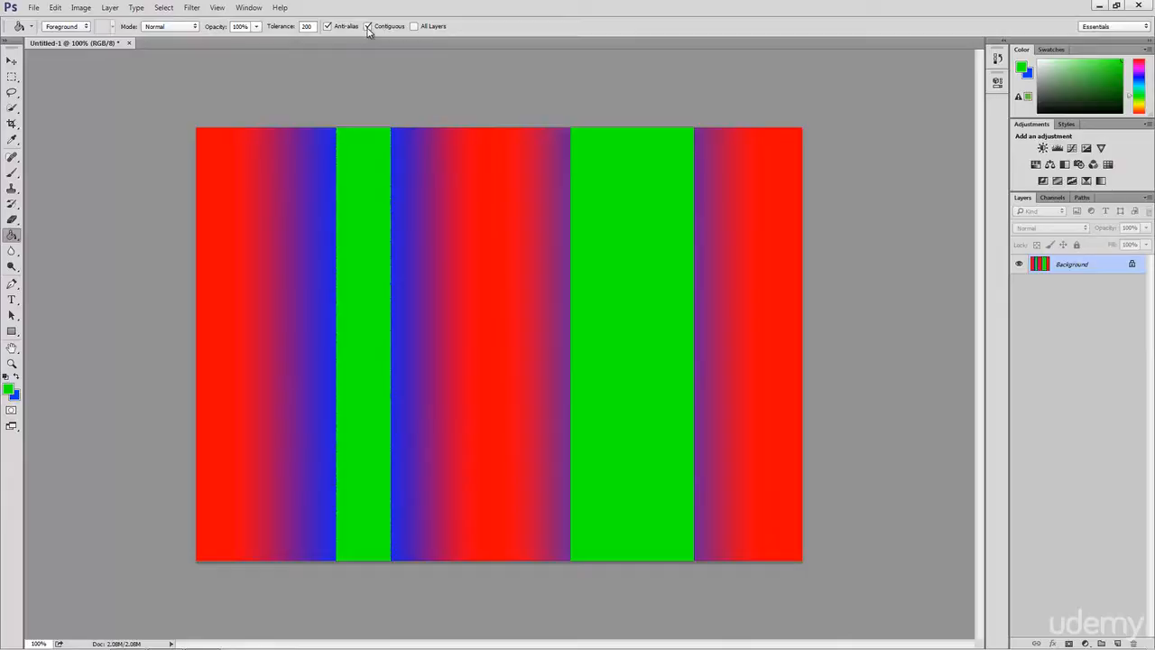
Turn off Contiguous for the Paint Bucket and fill the red areas with green from the middle red stripe.
click(367, 27)
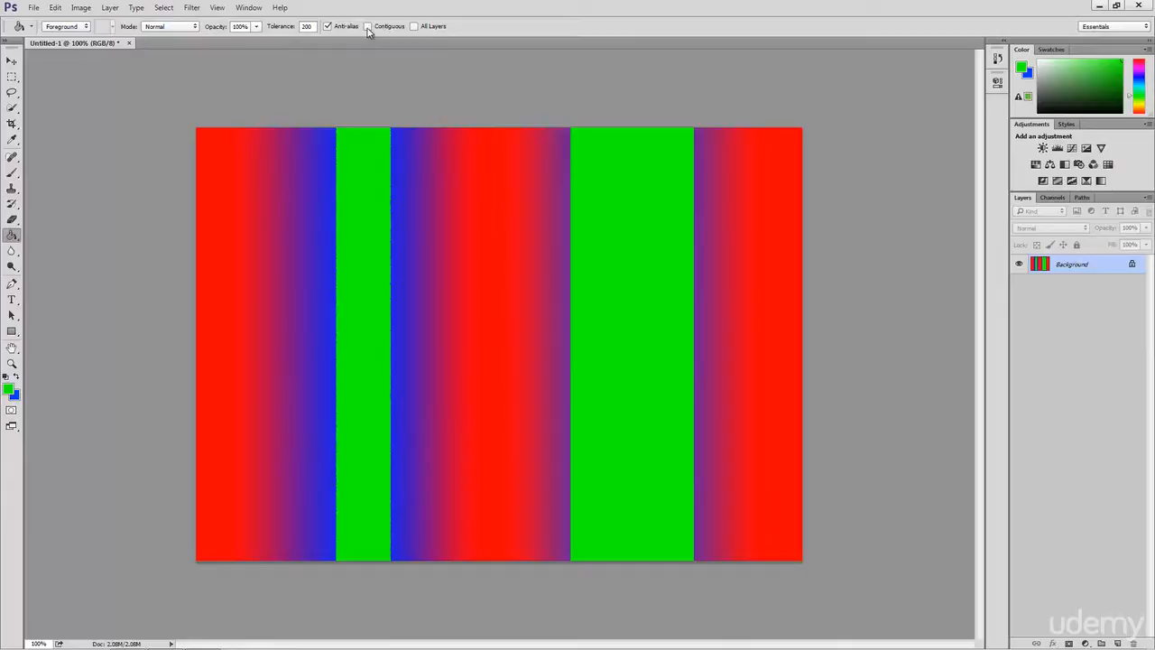
click(494, 258)
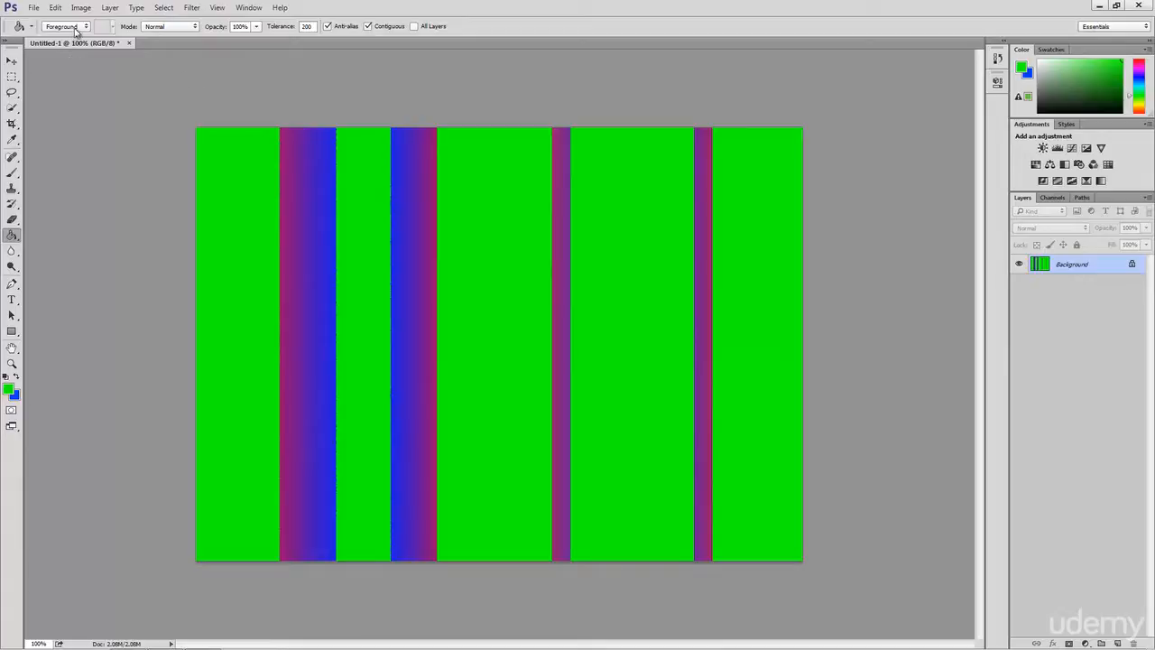
Switch the Paint Bucket fill source to Pattern and fill the first green stripe with the multicolored woven pattern.
click(76, 28)
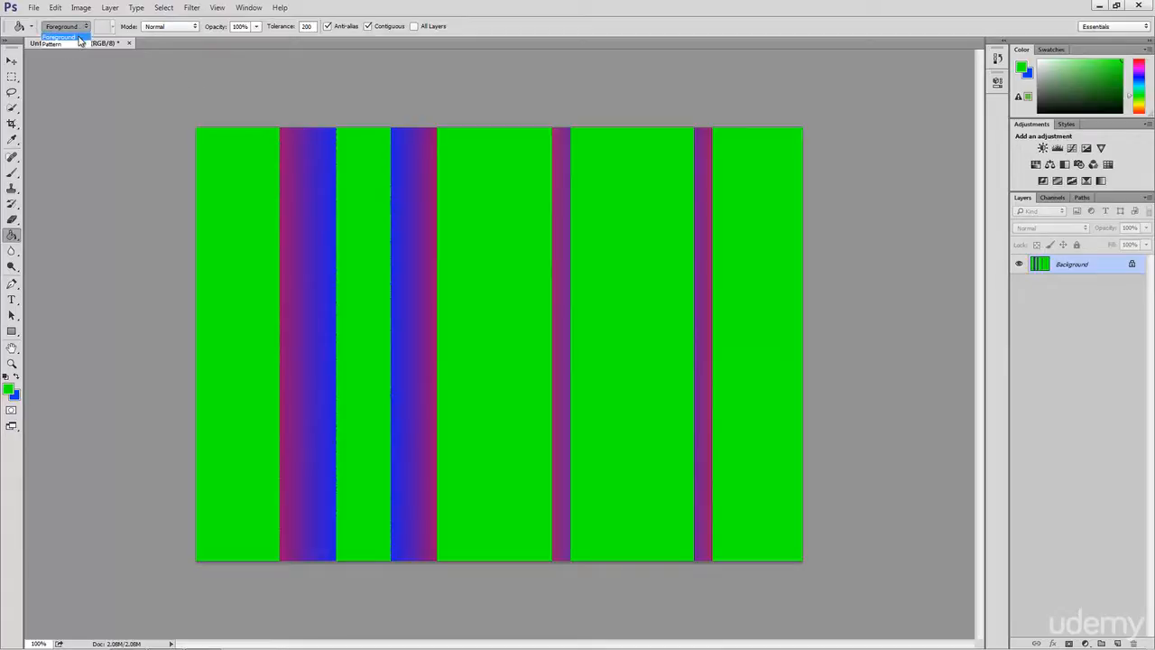
click(77, 44)
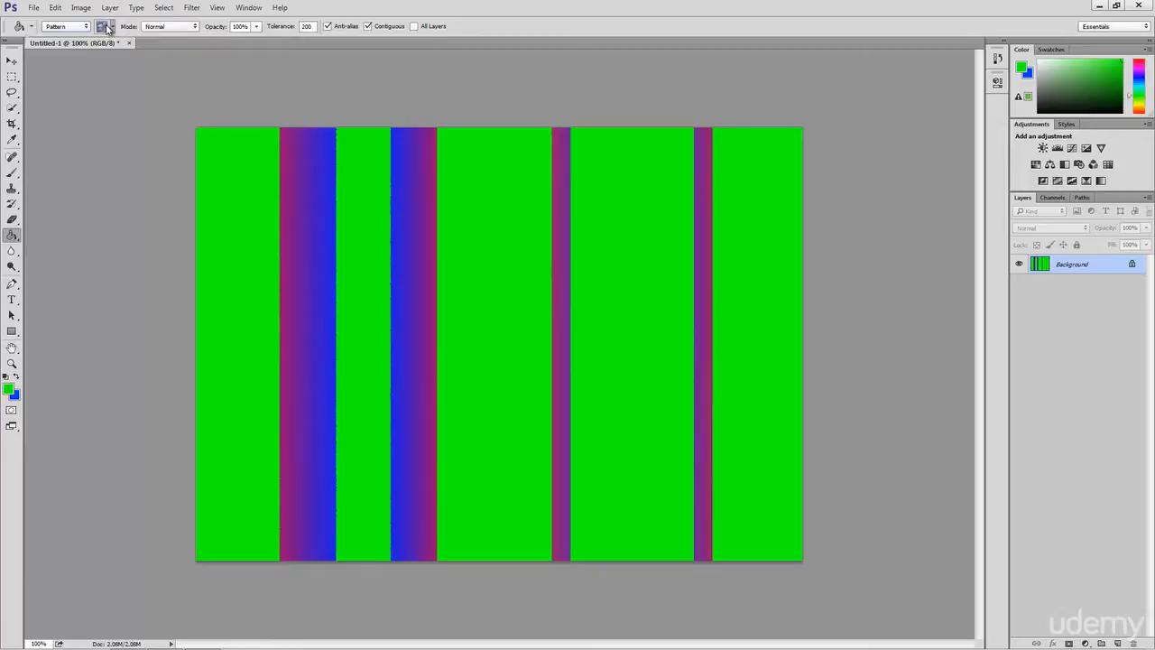
click(105, 27)
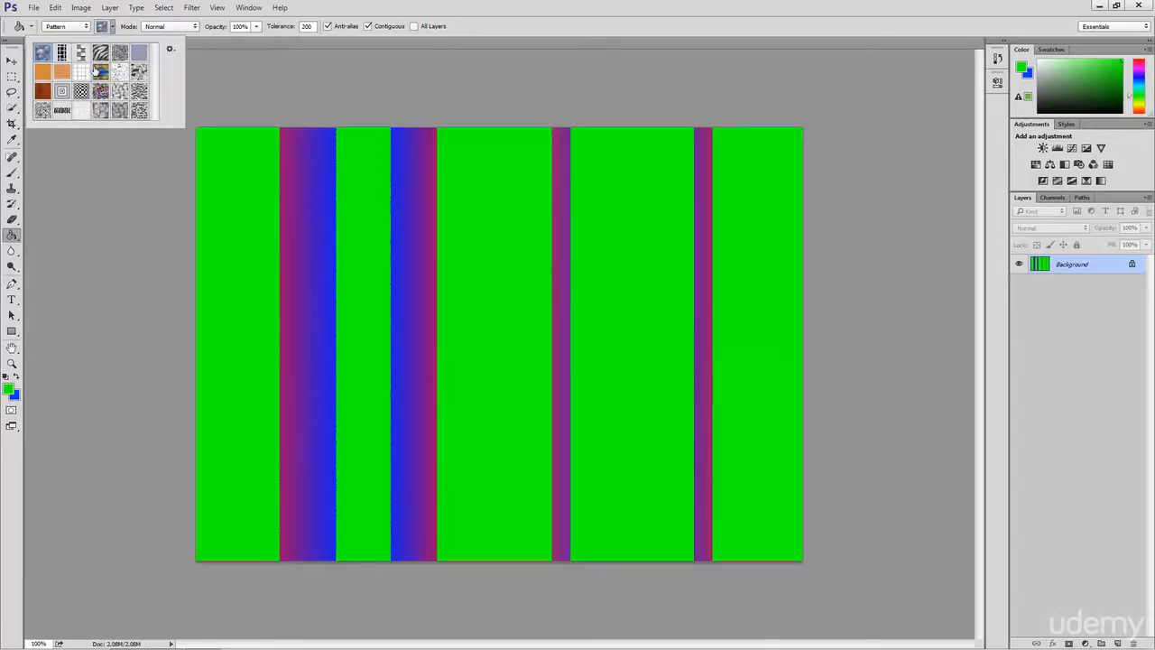
click(98, 73)
click(247, 339)
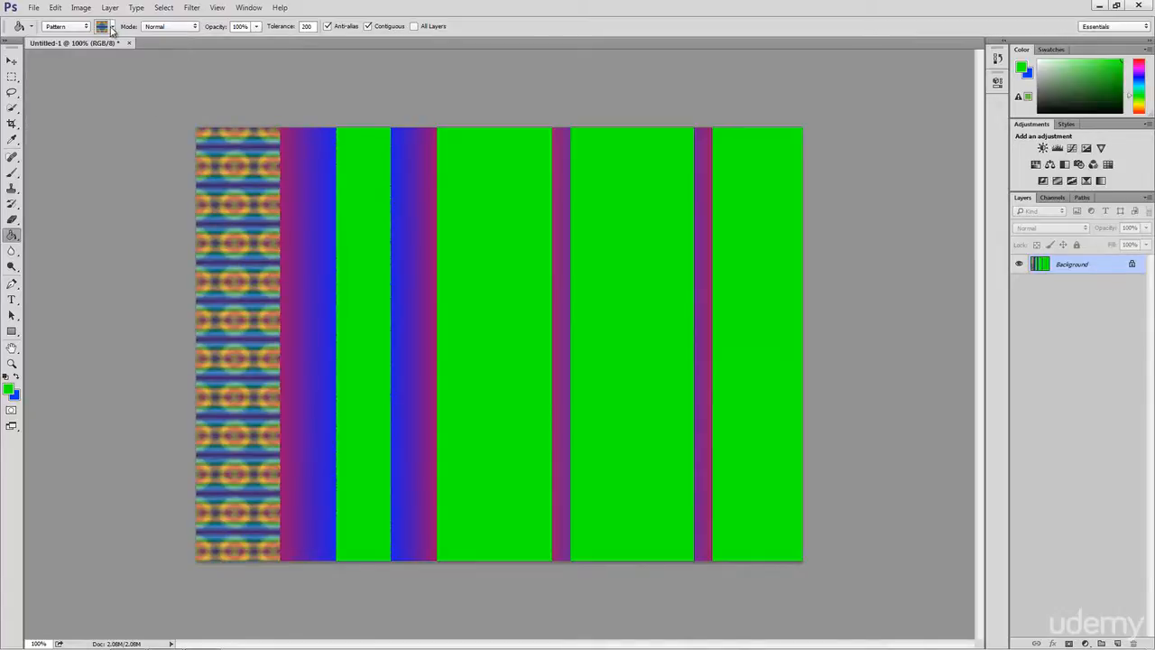
Fill the second green stripe with the black-and-white squiggle pattern and the third with the black-and-white checkered pattern.
click(111, 28)
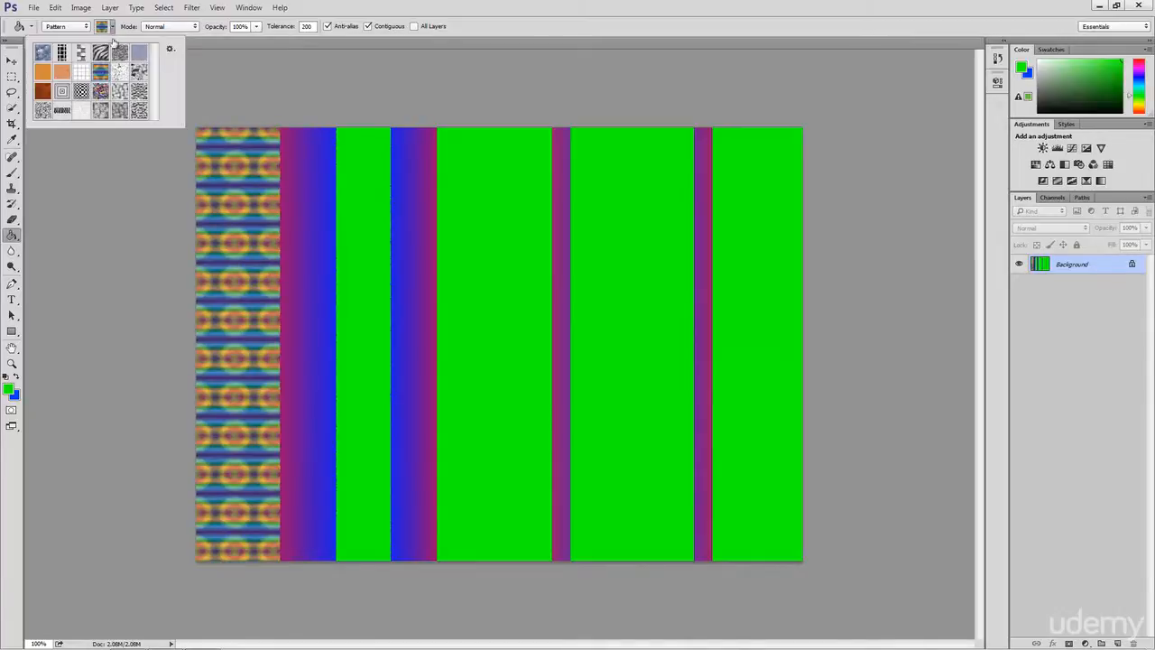
click(353, 247)
click(112, 28)
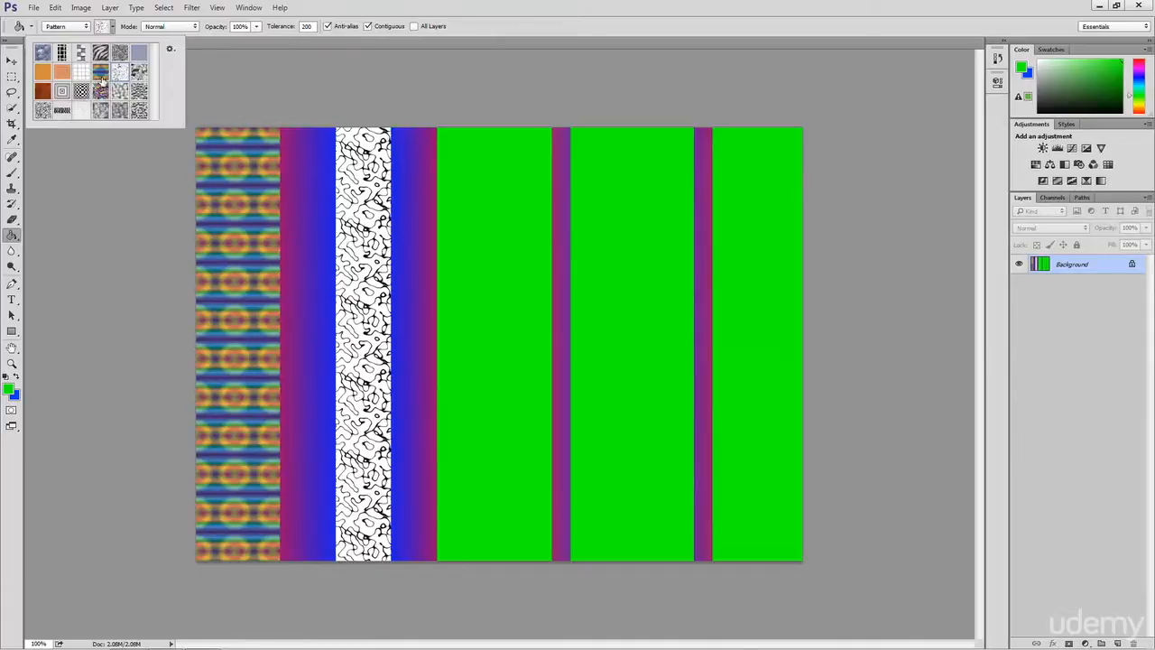
click(81, 91)
click(482, 277)
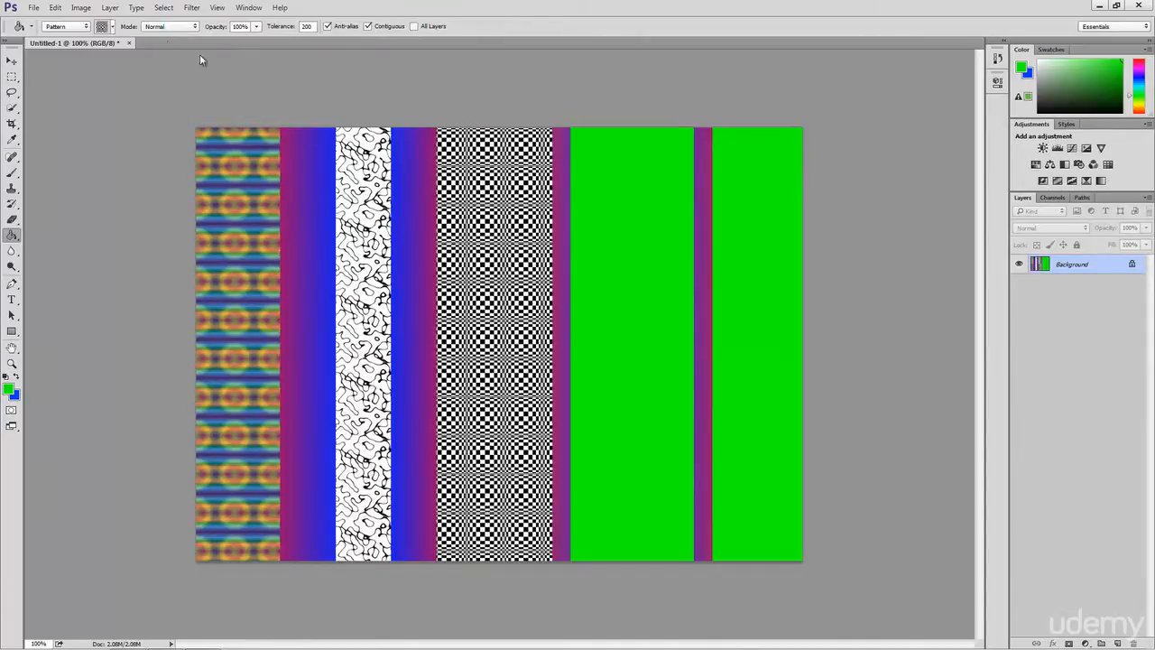
Fill the fourth green stripe with the gray basket-weave pattern and the last one with the light orange grid pattern.
click(112, 27)
click(82, 54)
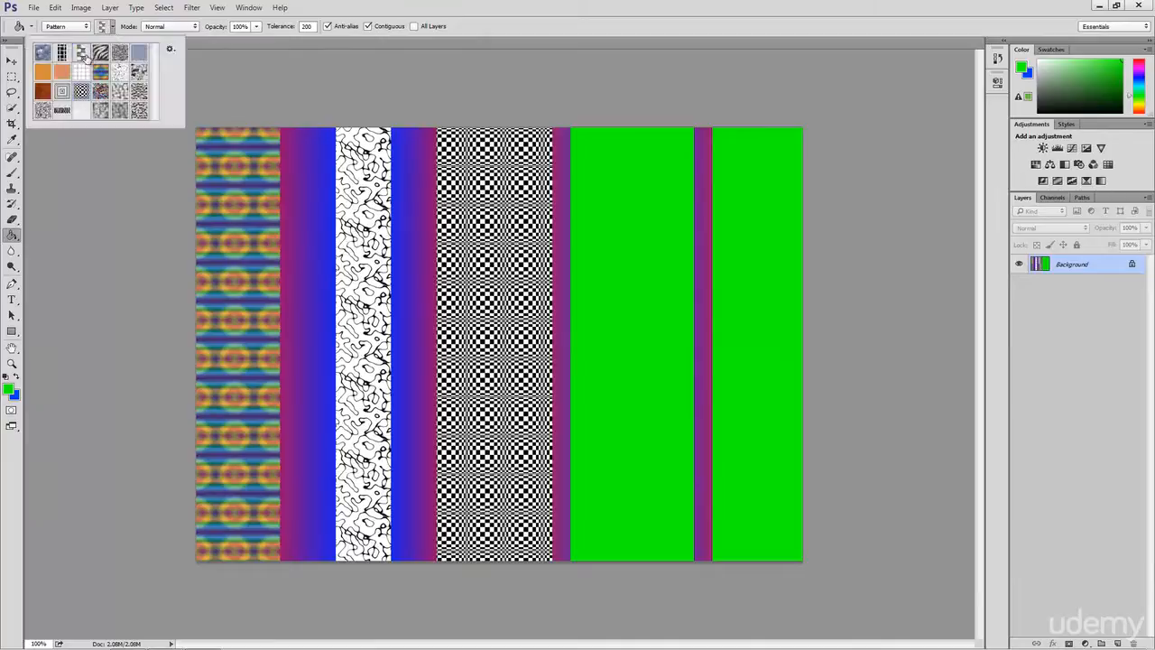
click(633, 298)
click(109, 30)
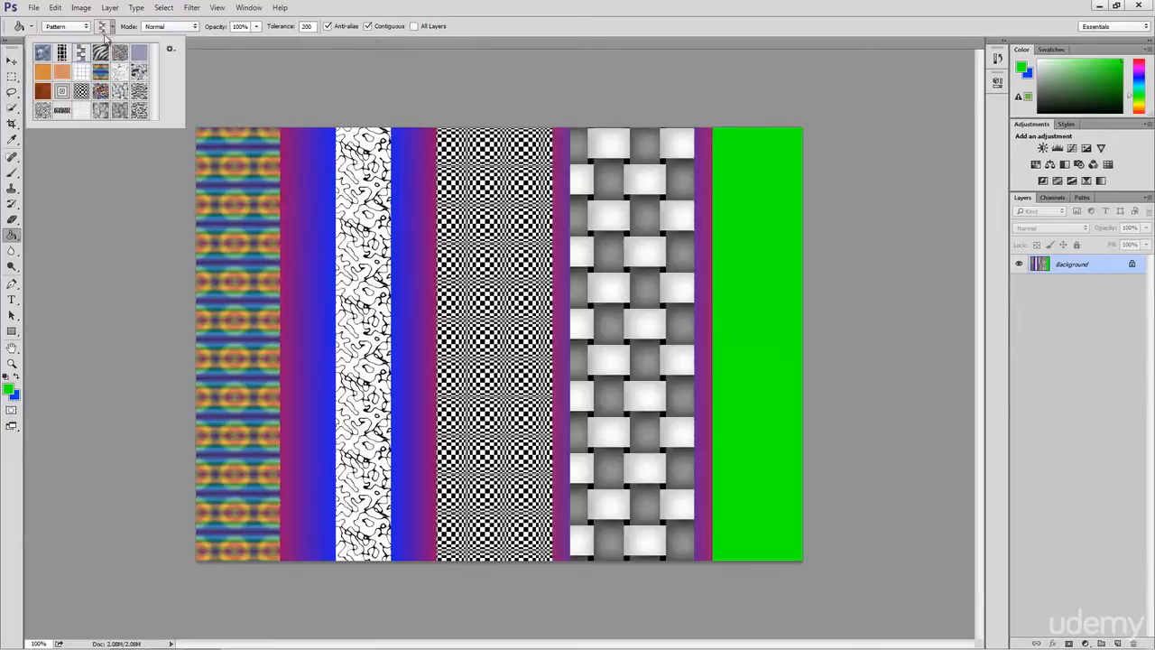
click(62, 72)
click(761, 256)
click(760, 256)
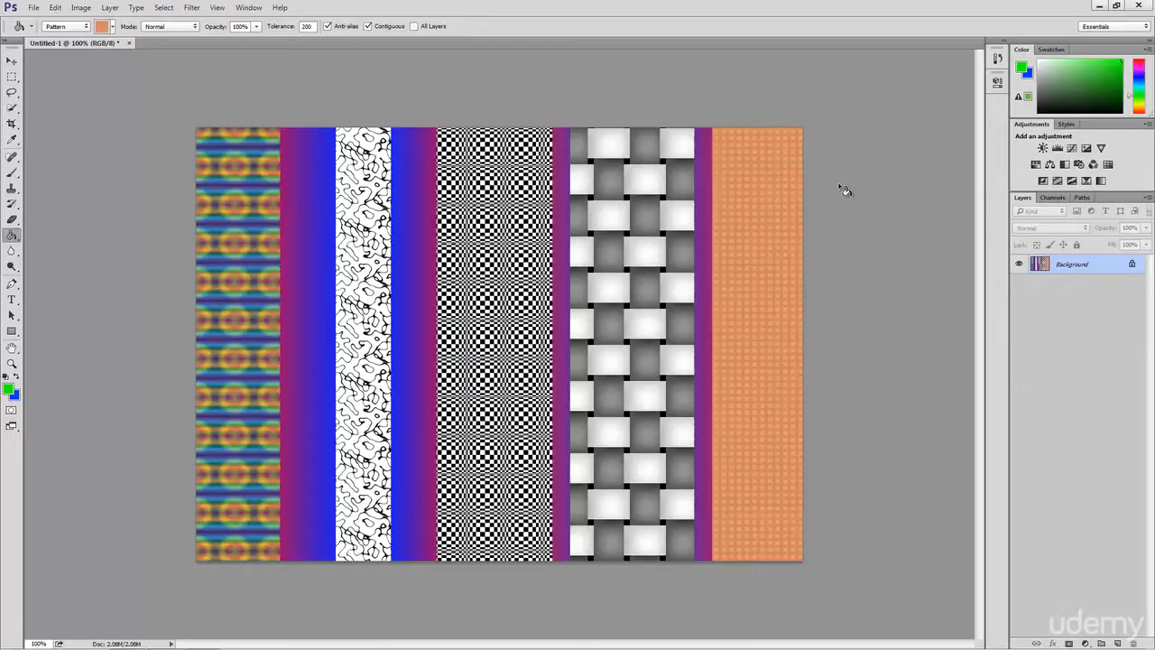
click(11, 299)
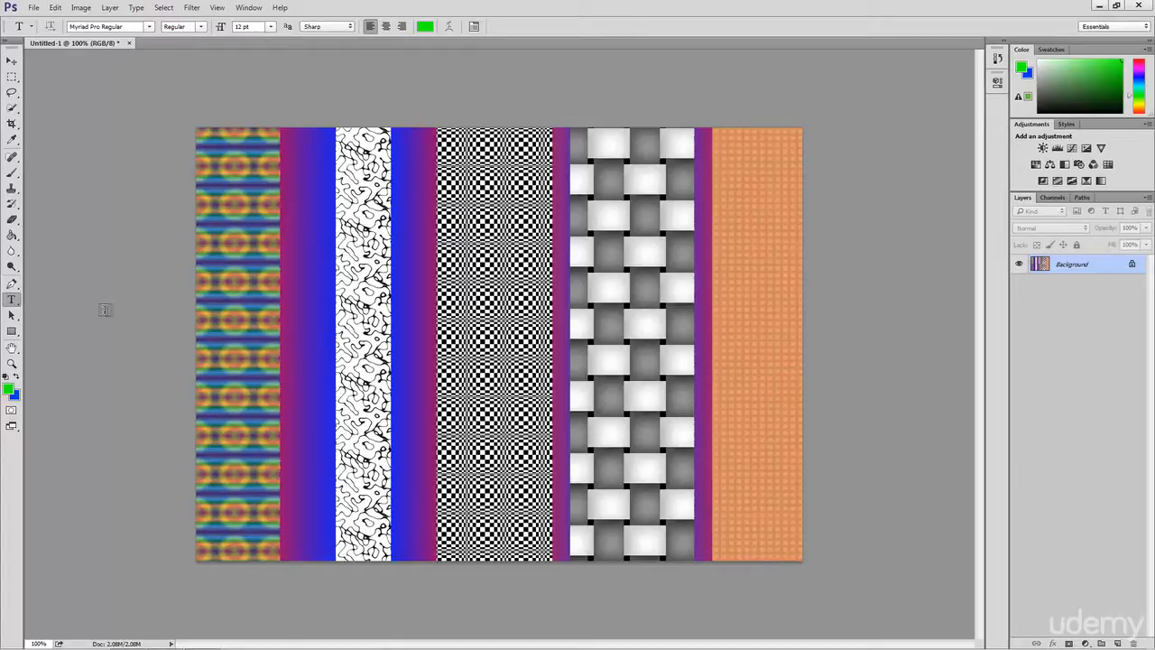
key(i)
key(shift+F5)
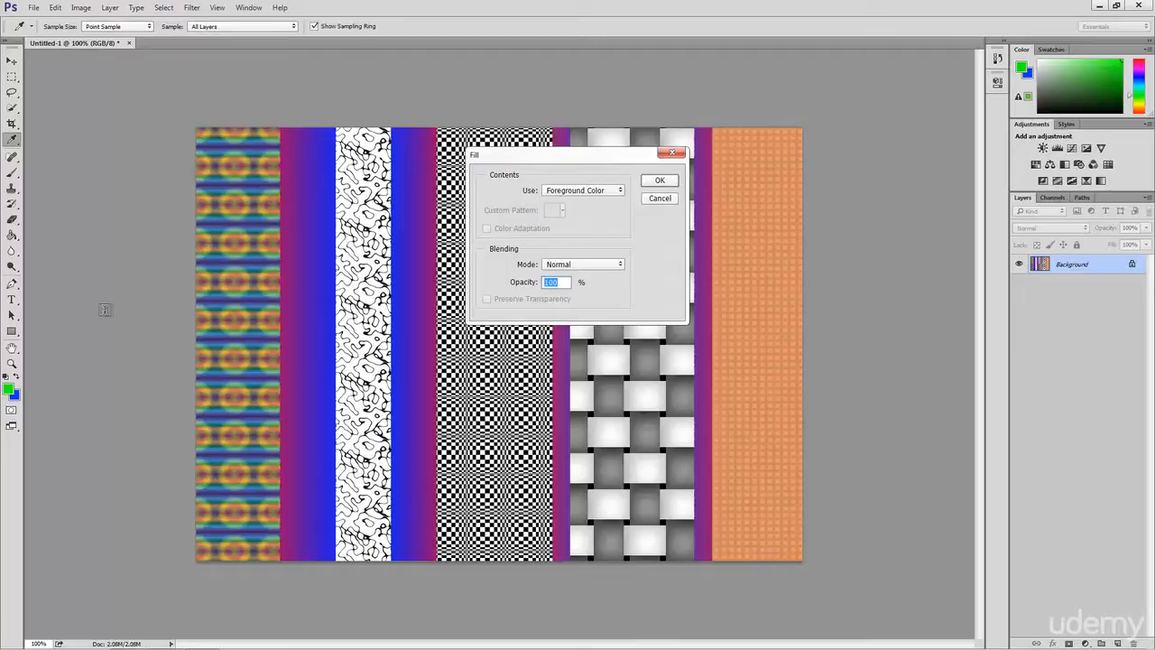
click(646, 195)
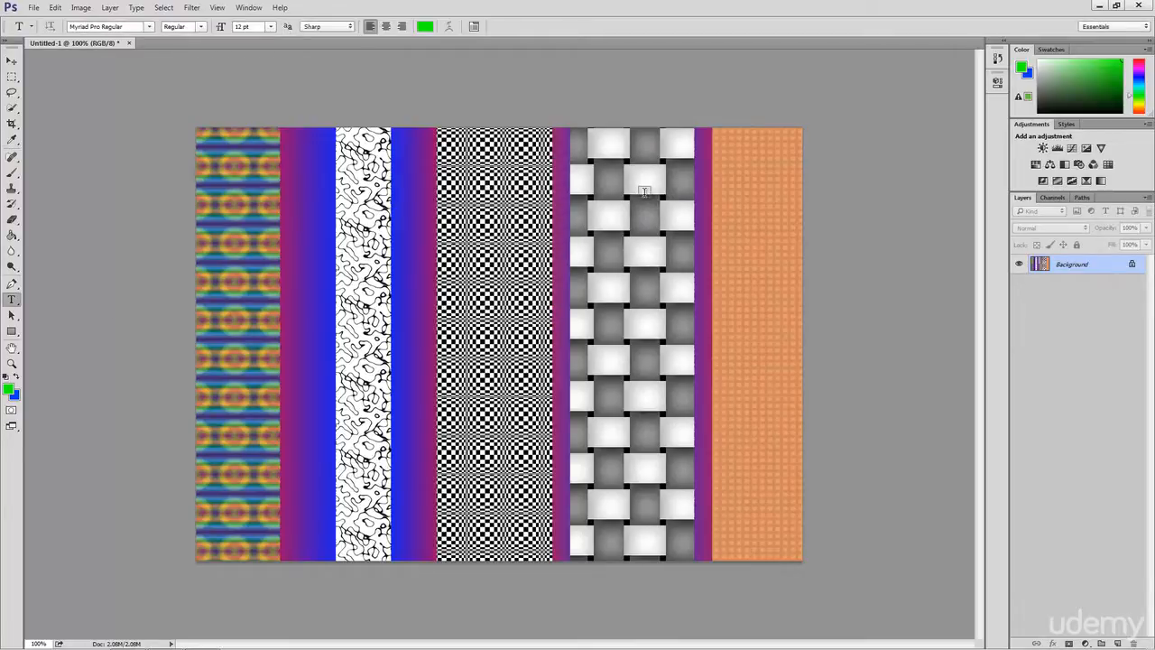
Fill the entire Background layer with White in Normal mode at 100% opacity.
key(shift+F5)
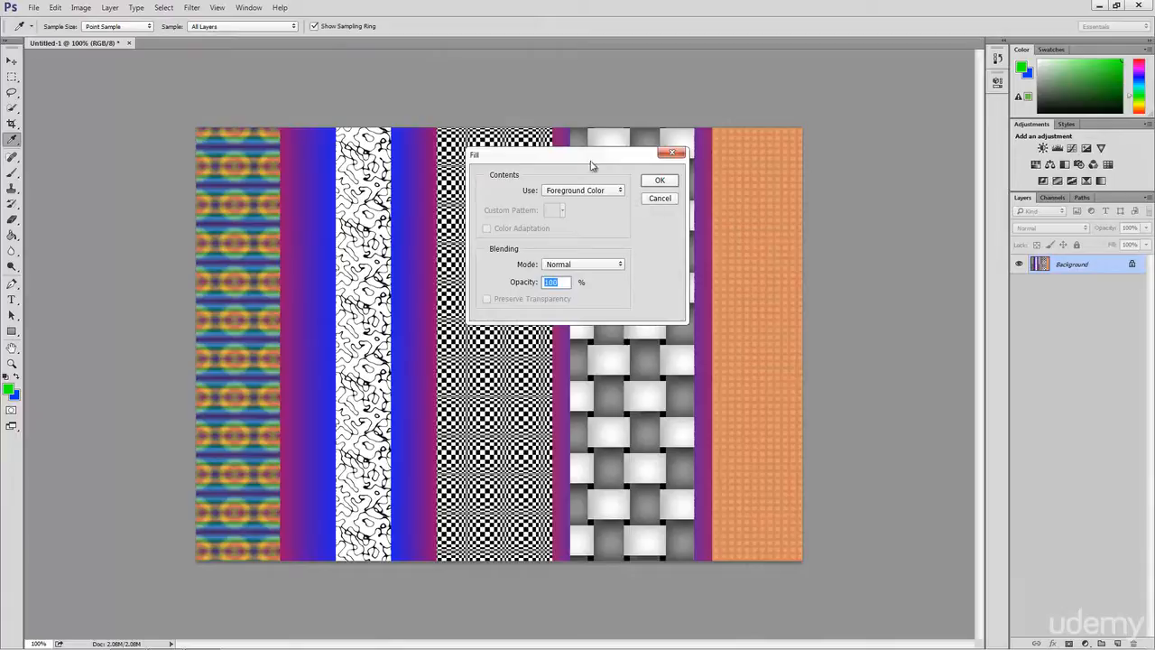
drag(593, 165, 570, 196)
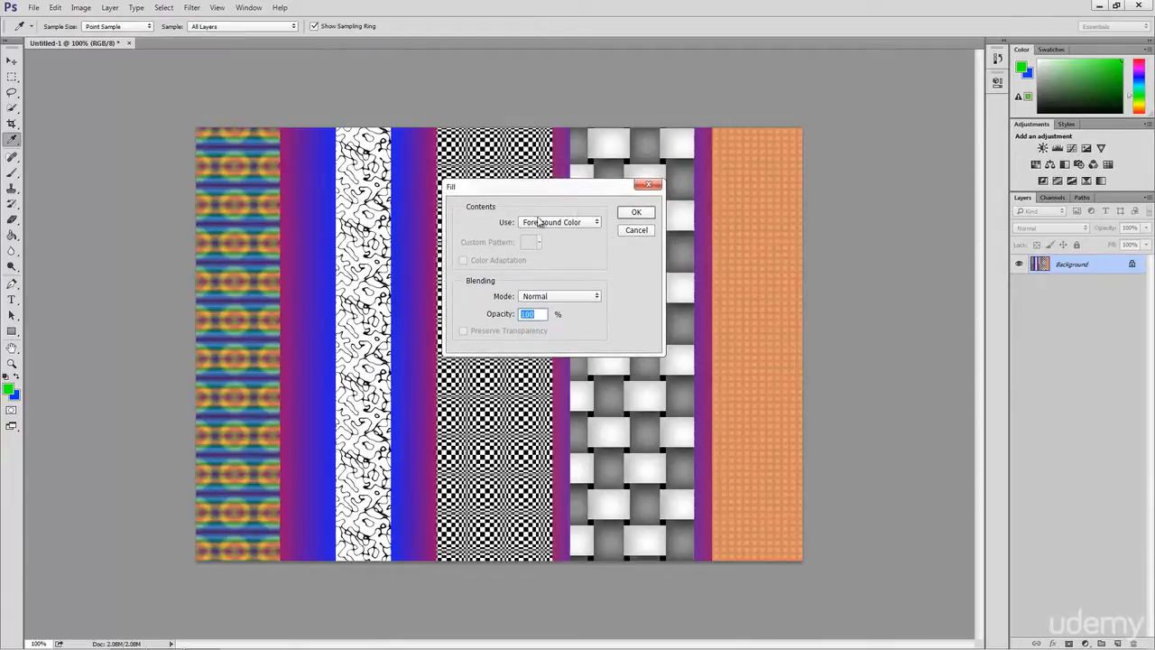
click(573, 222)
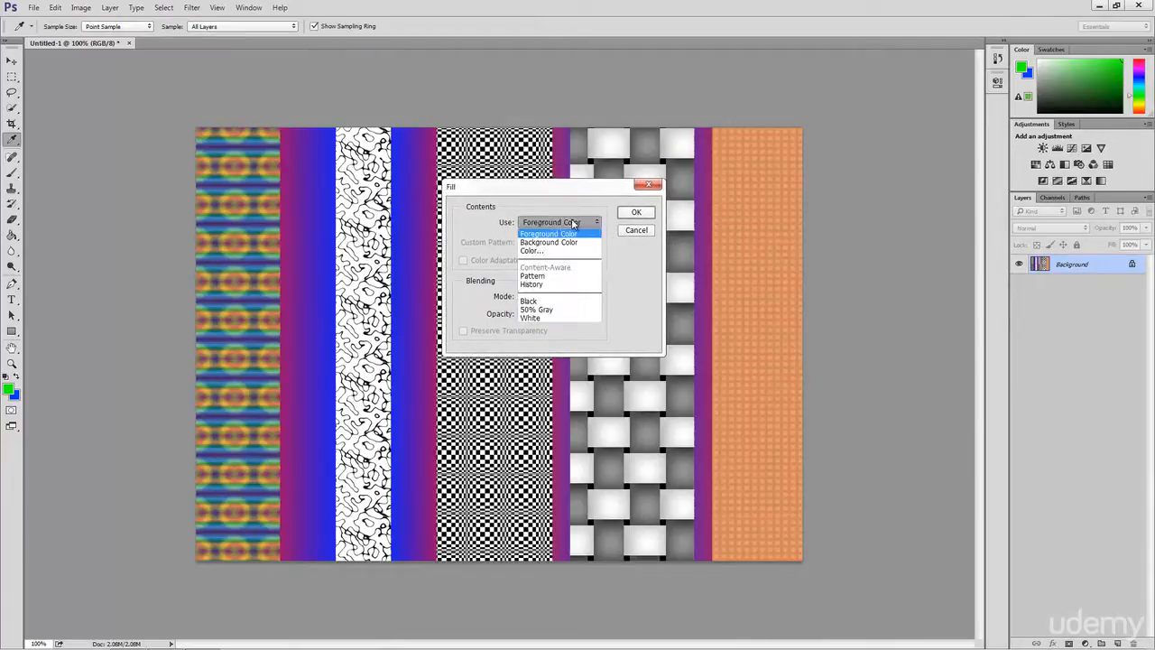
click(546, 317)
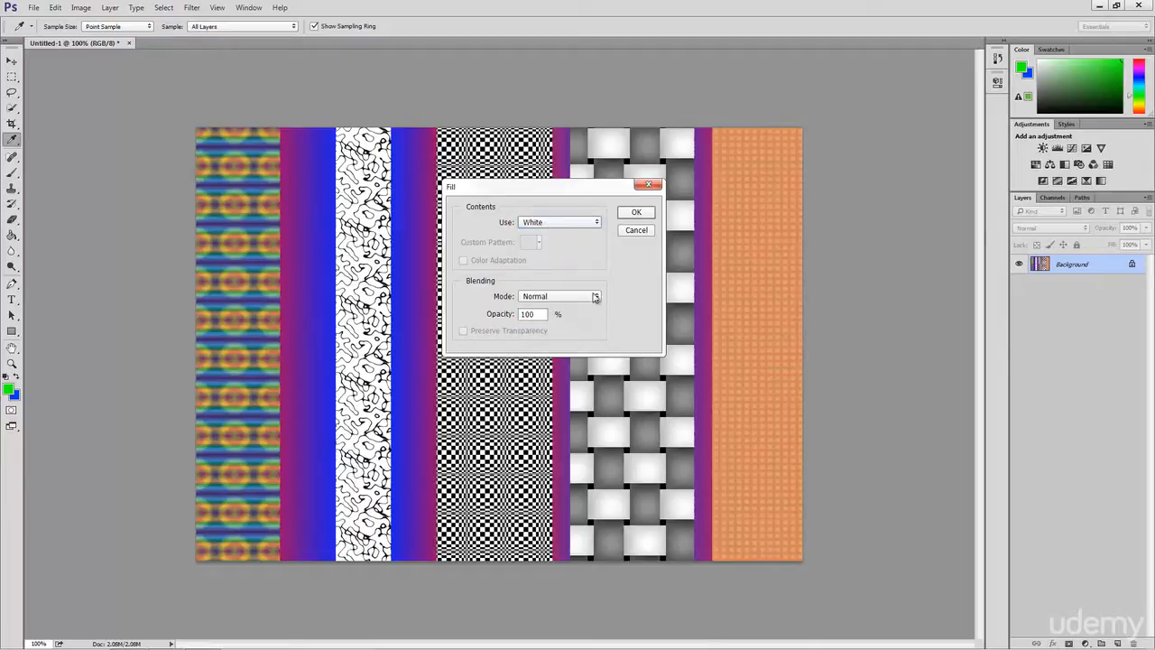
click(637, 213)
Add the text "Tutorial" at 60 pt near the middle of the canvas with the Type tool and commit it.
key(t)
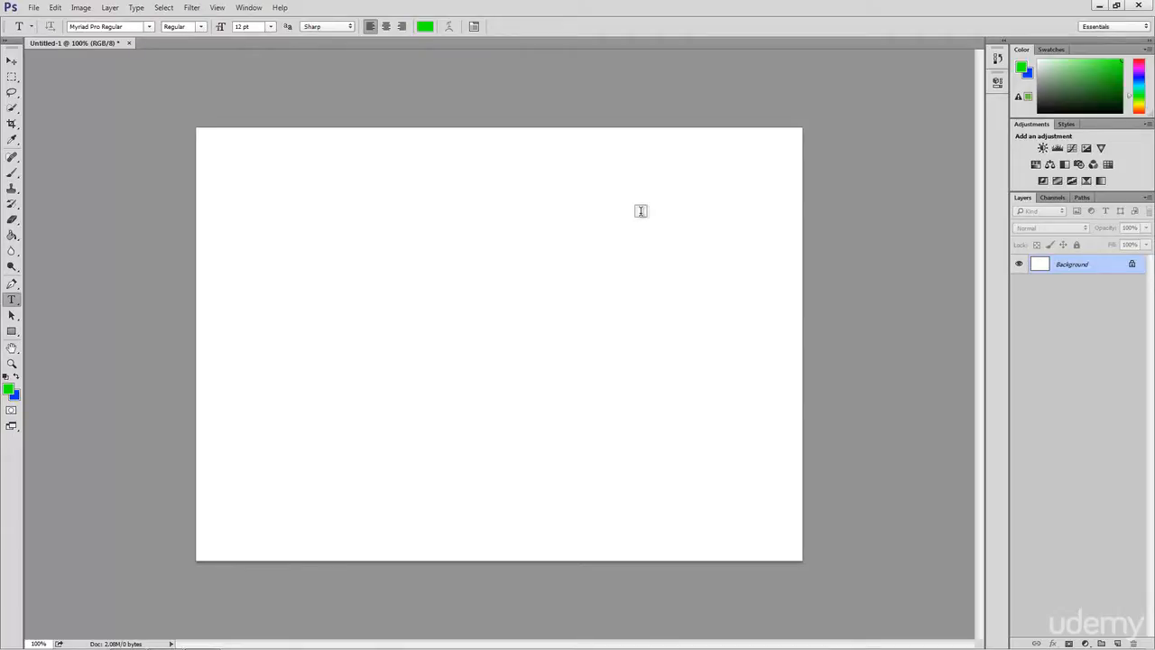
click(247, 27)
text(60)
click(365, 326)
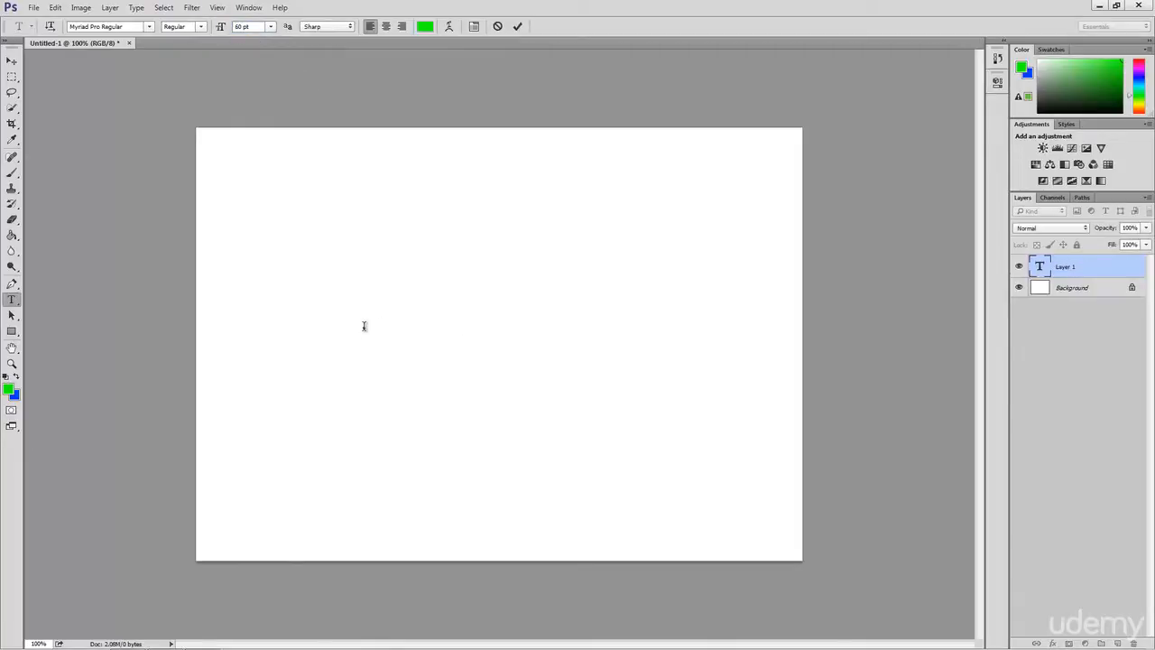
text(Tutorial)
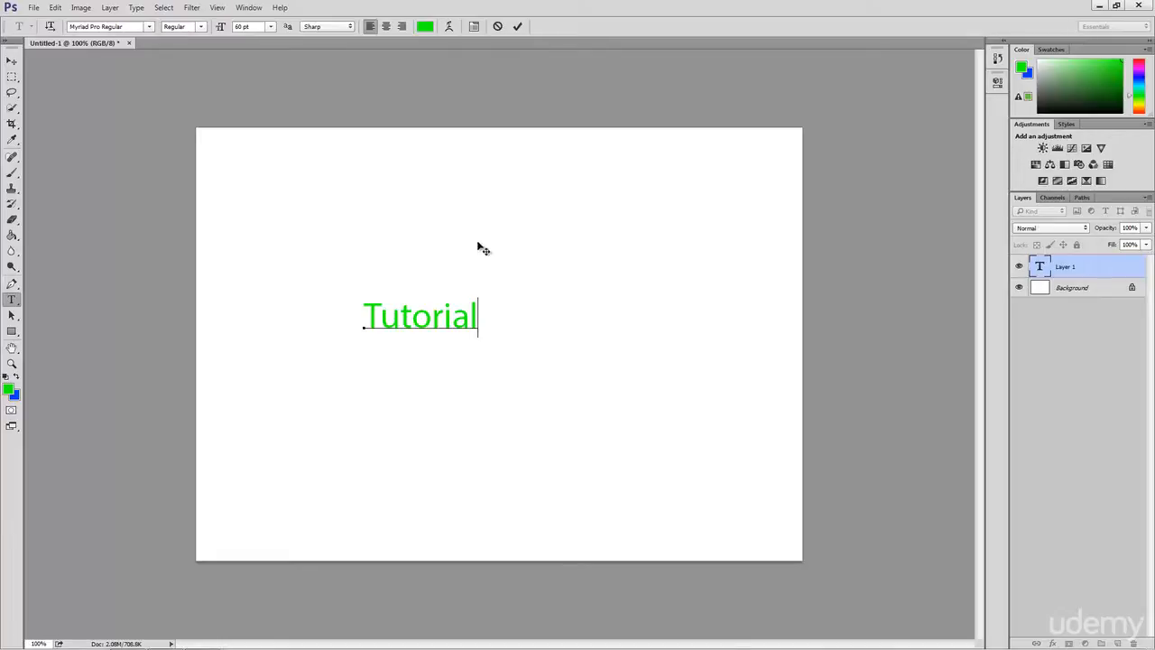
click(519, 28)
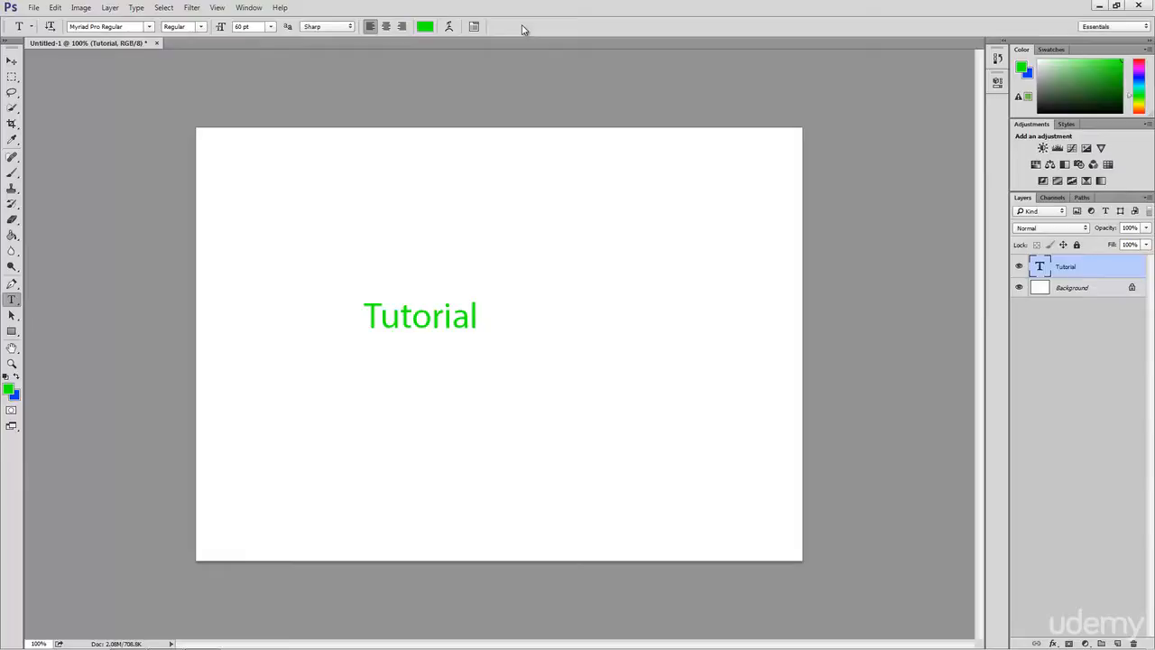
Change the "Tutorial" text's font to Times New Roman with the Bold Italic style.
click(104, 26)
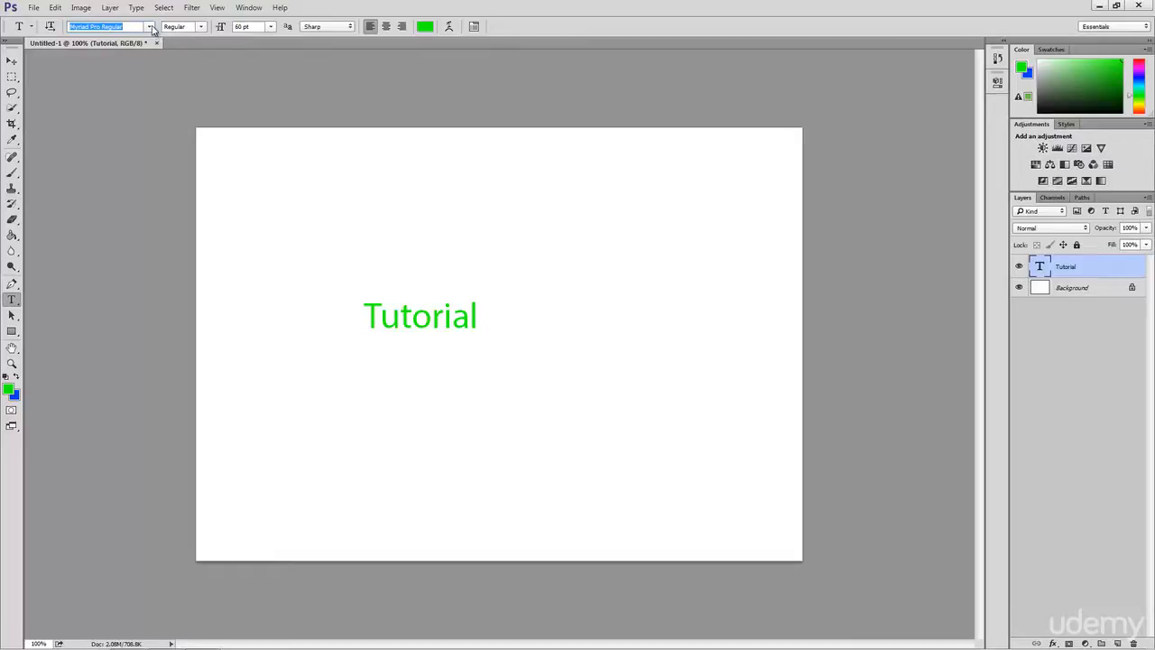
click(150, 28)
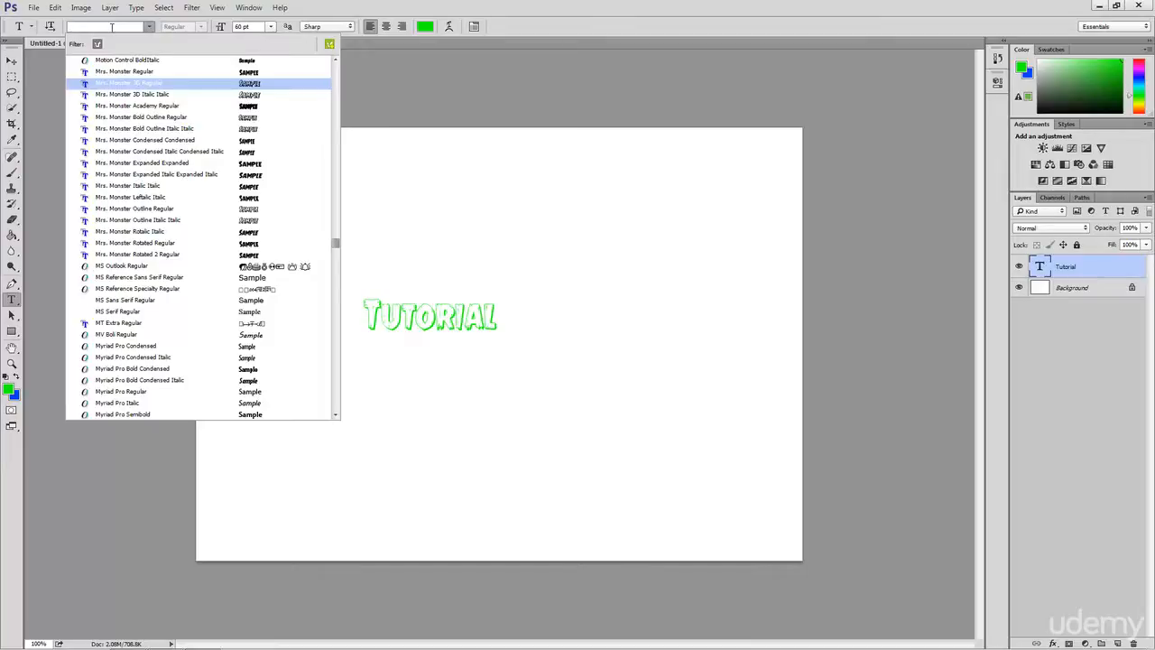
text(times)
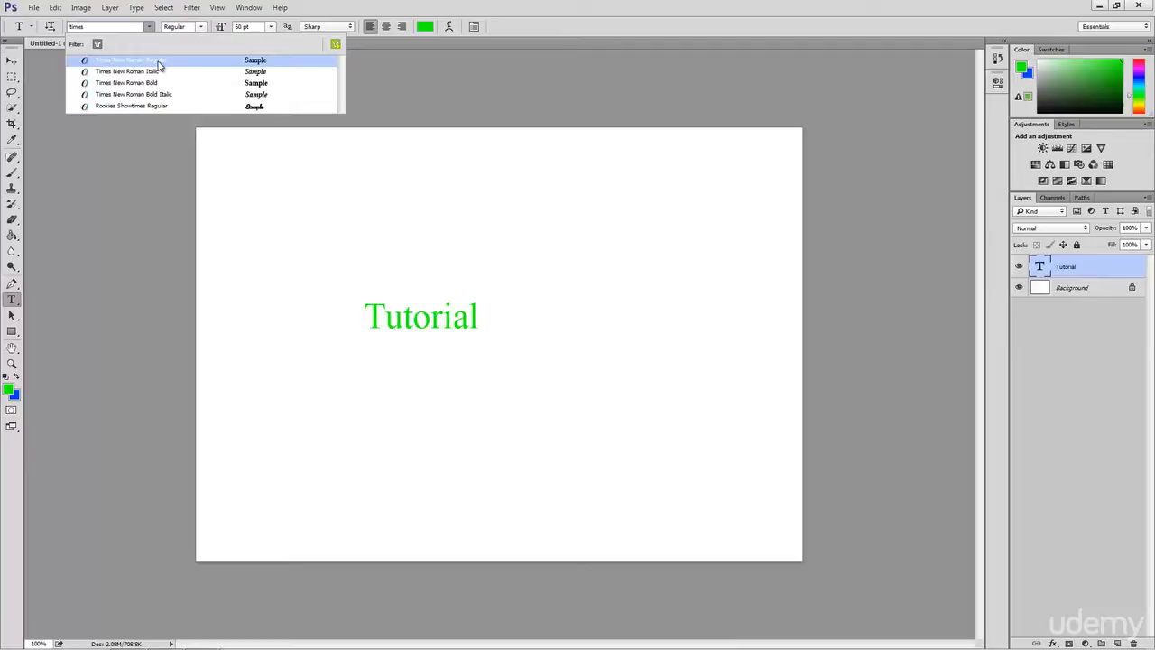
click(159, 65)
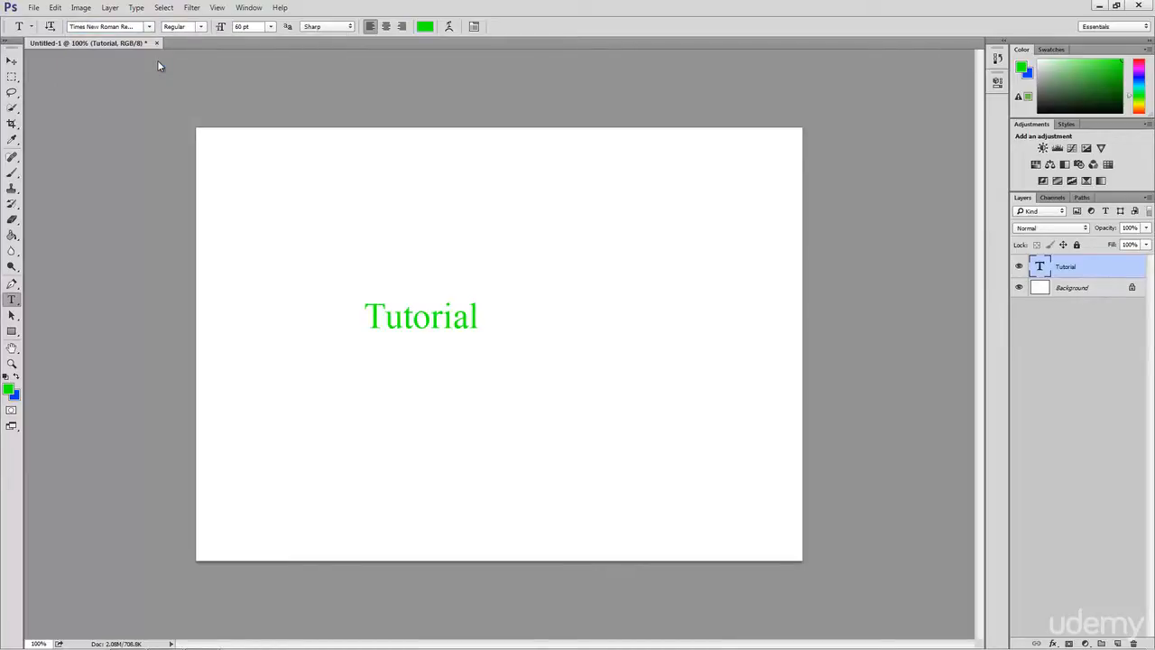
click(200, 28)
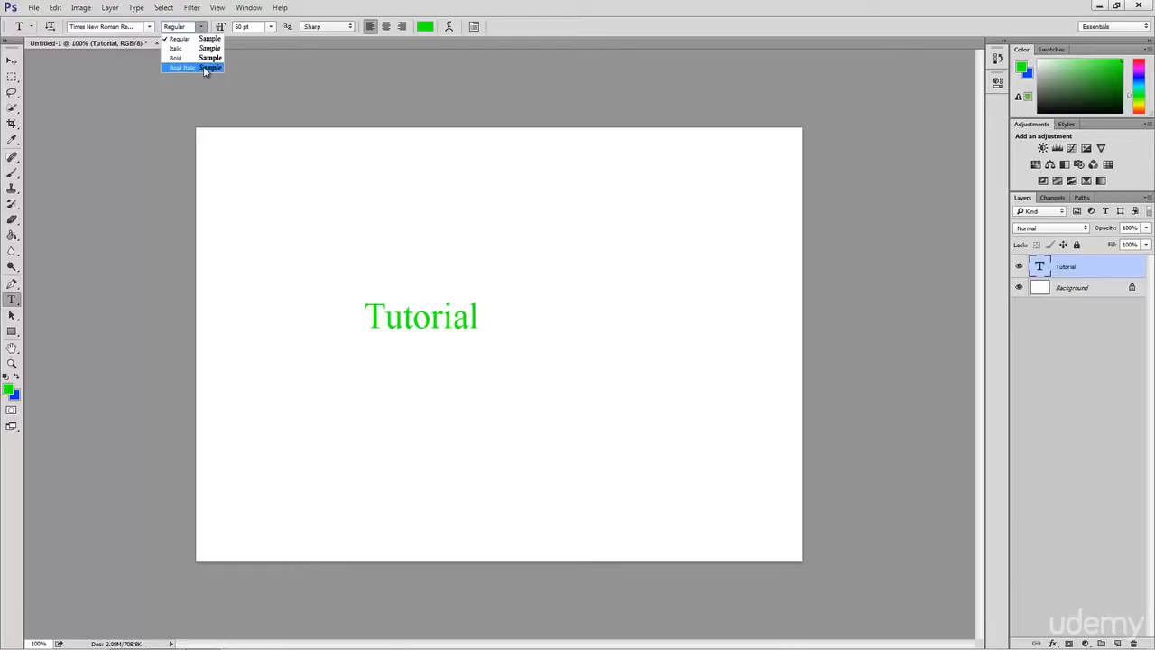
click(205, 69)
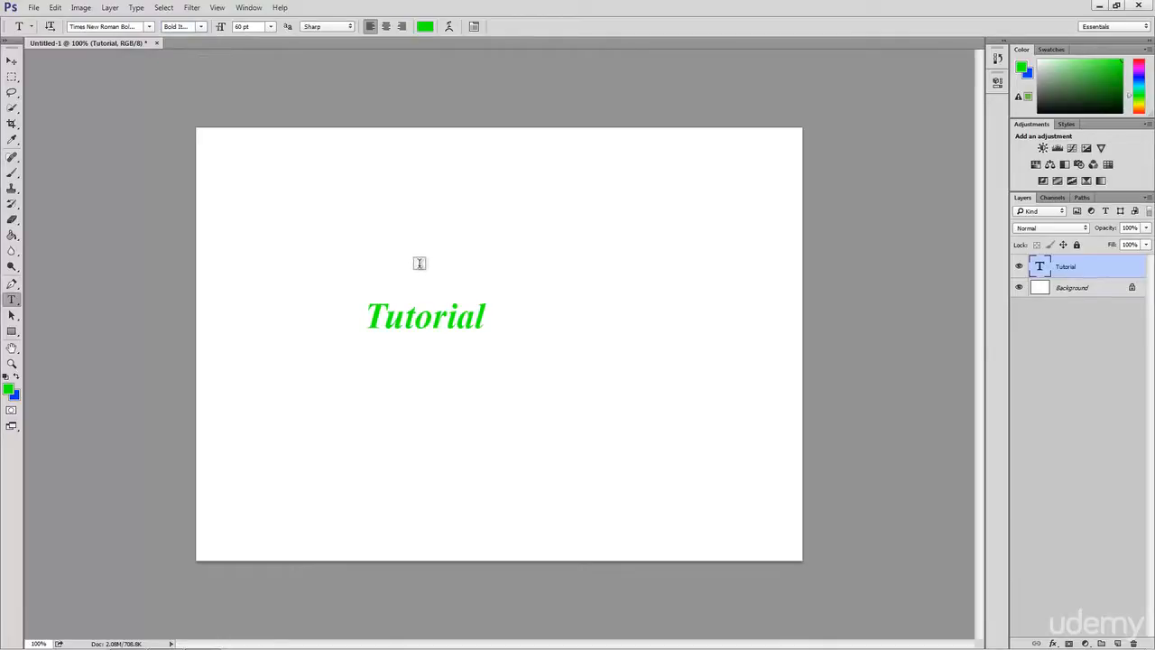
Try the None anti-aliasing method on the "Tutorial" text.
click(270, 27)
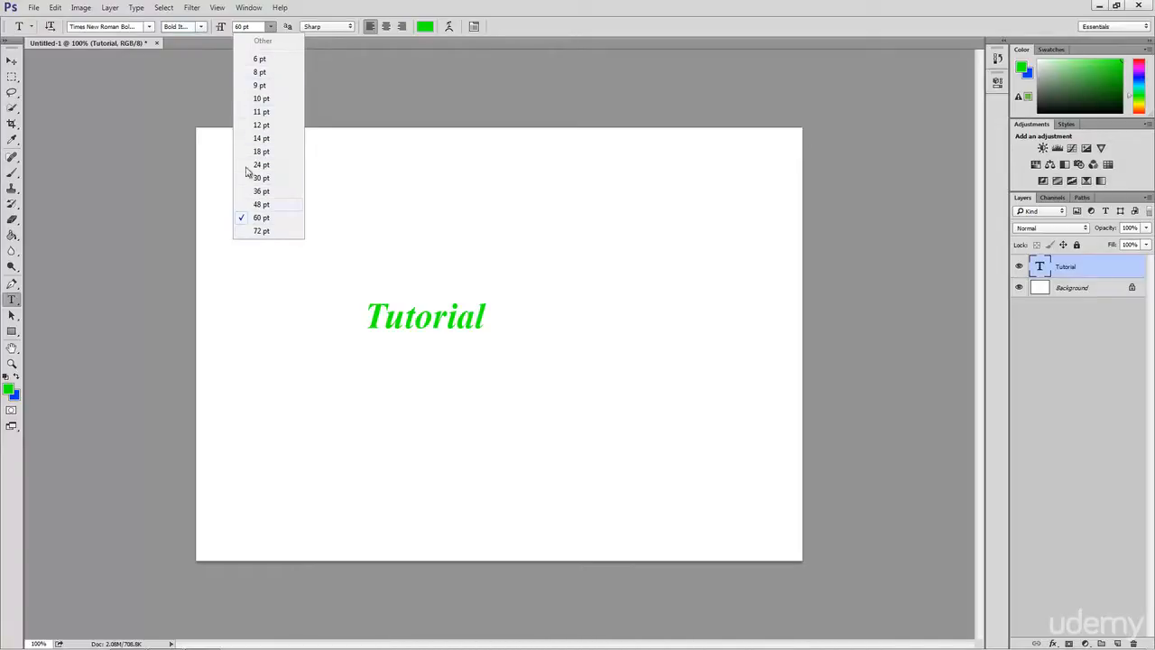
click(272, 27)
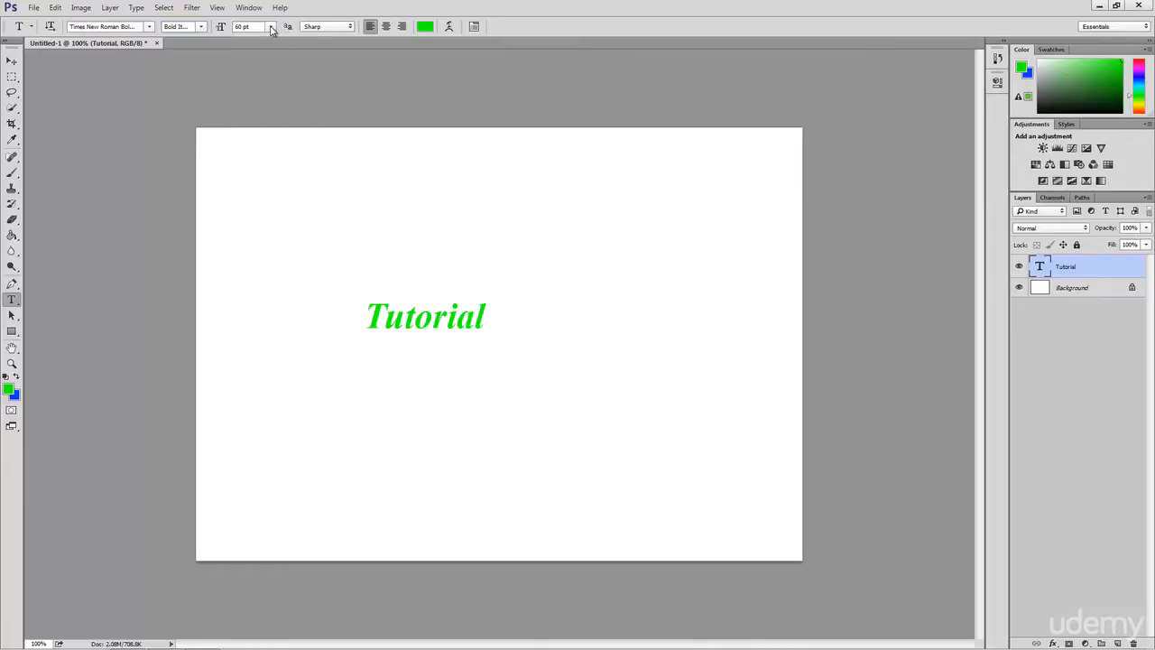
click(335, 28)
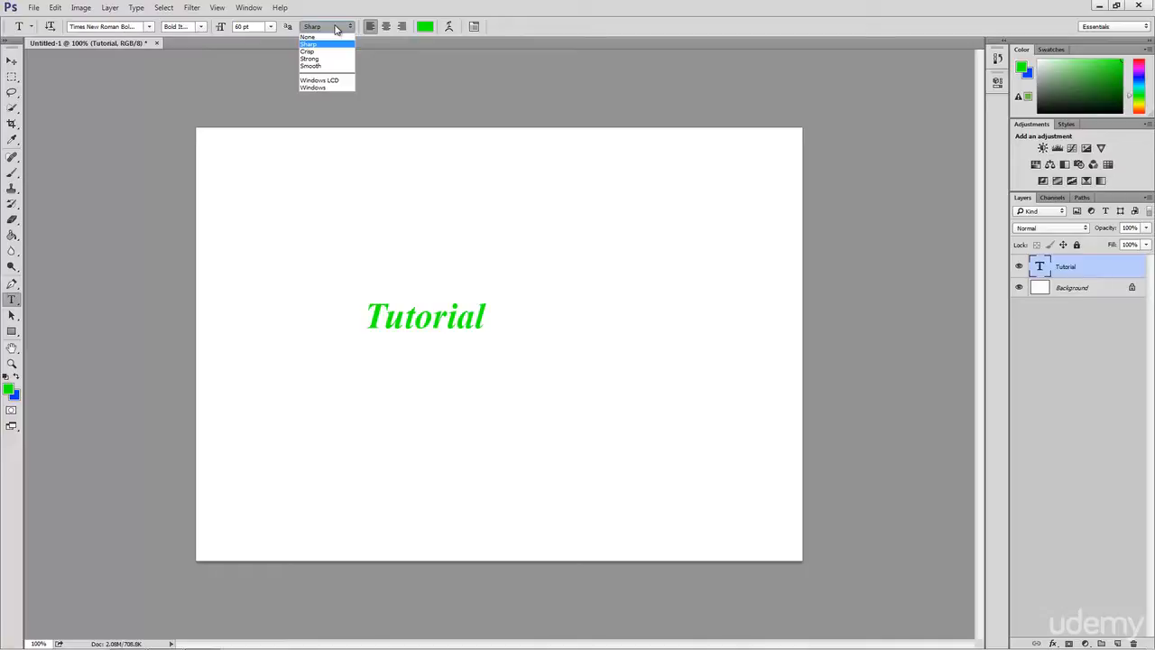
click(333, 38)
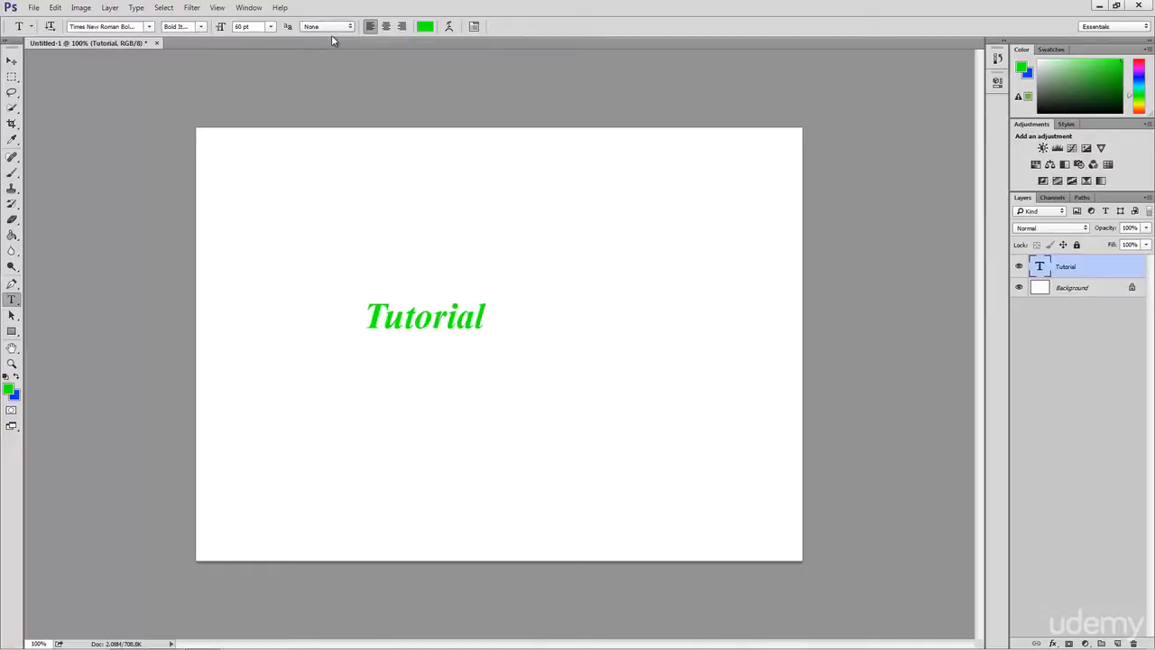
Enlarge the "Tutorial" text to 72 pt and set its anti-aliasing method to Smooth.
click(270, 26)
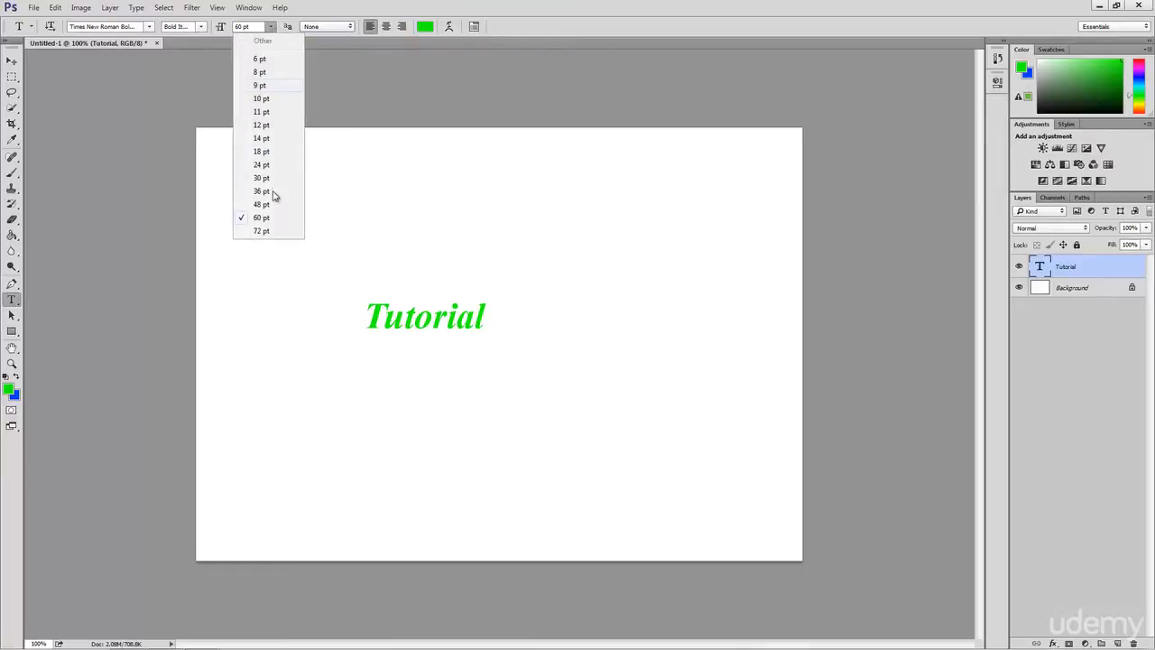
click(261, 231)
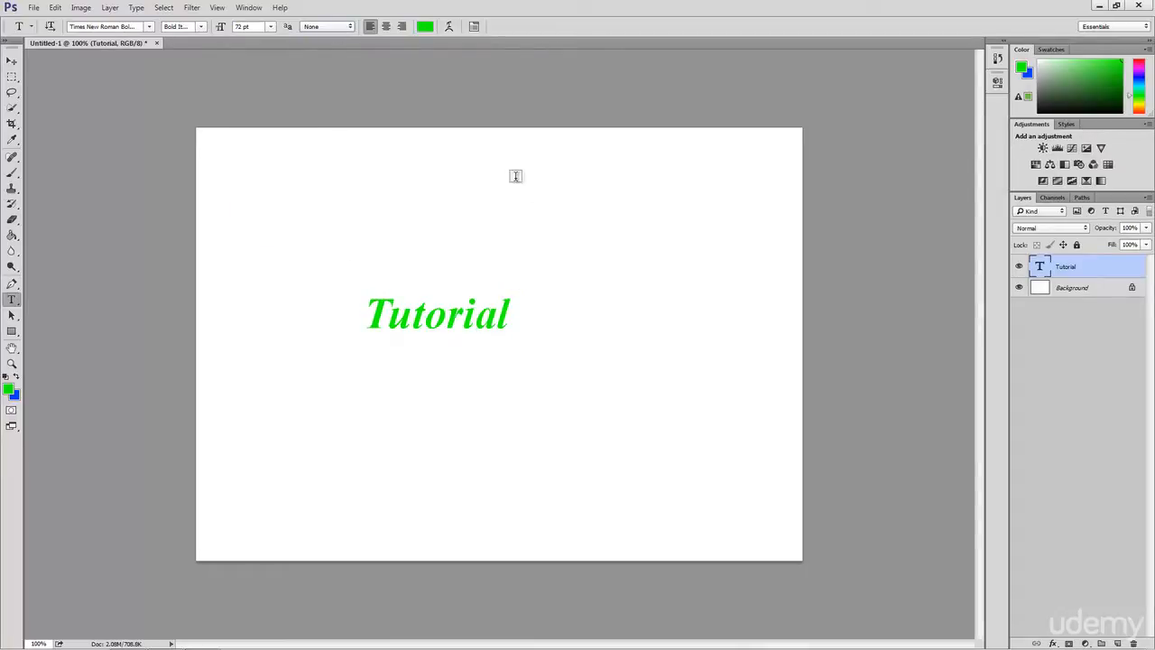
click(347, 28)
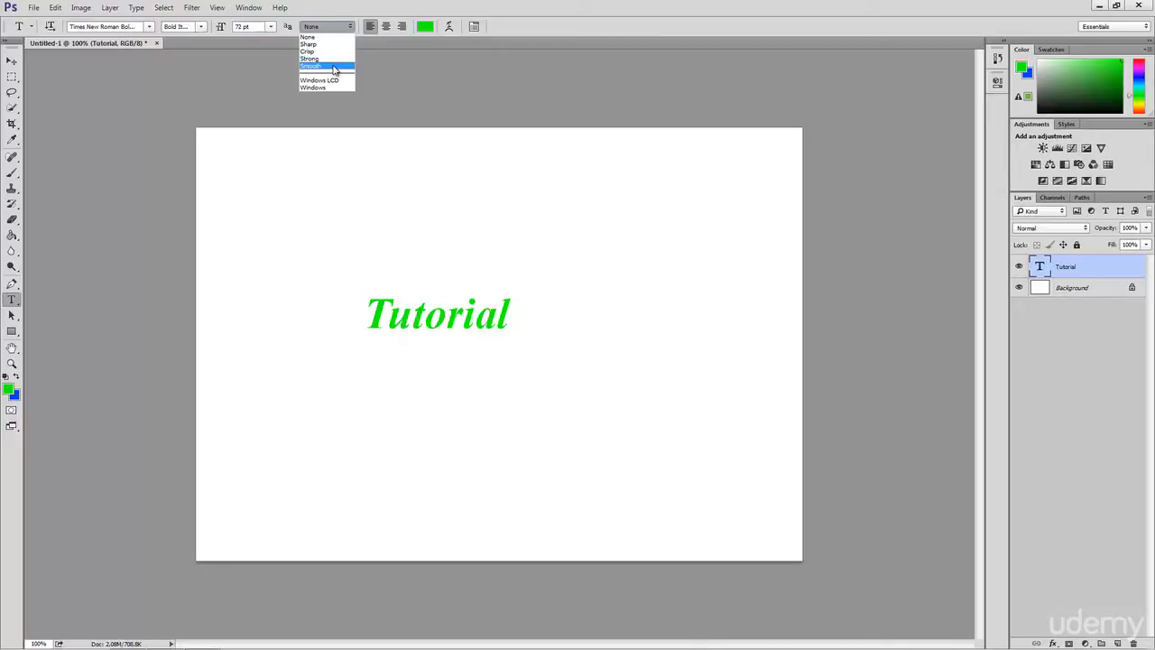
click(334, 69)
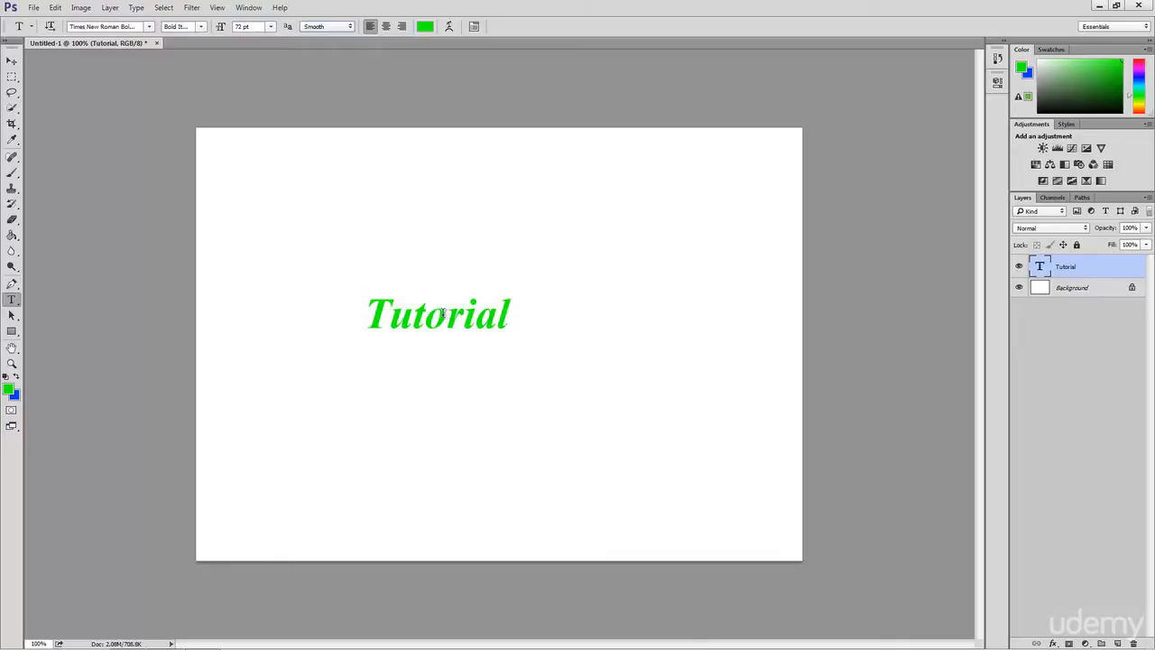
Extend the "Tutorial" text with "on" and "type" on two separate new lines and commit the edit.
click(510, 314)
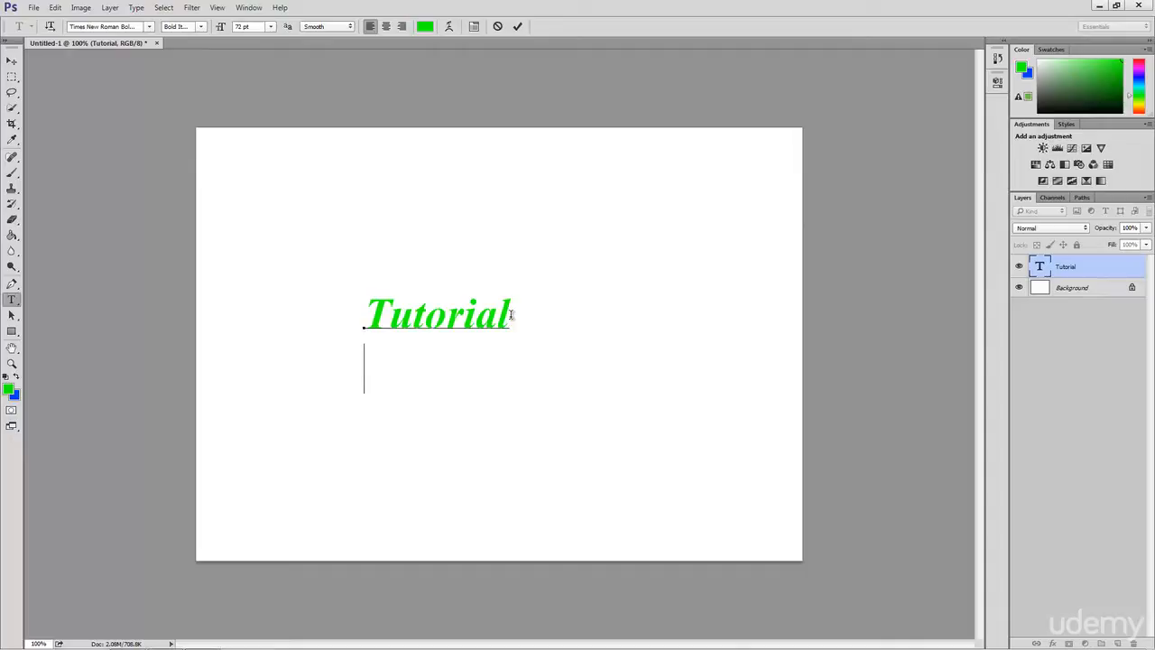
text(on)
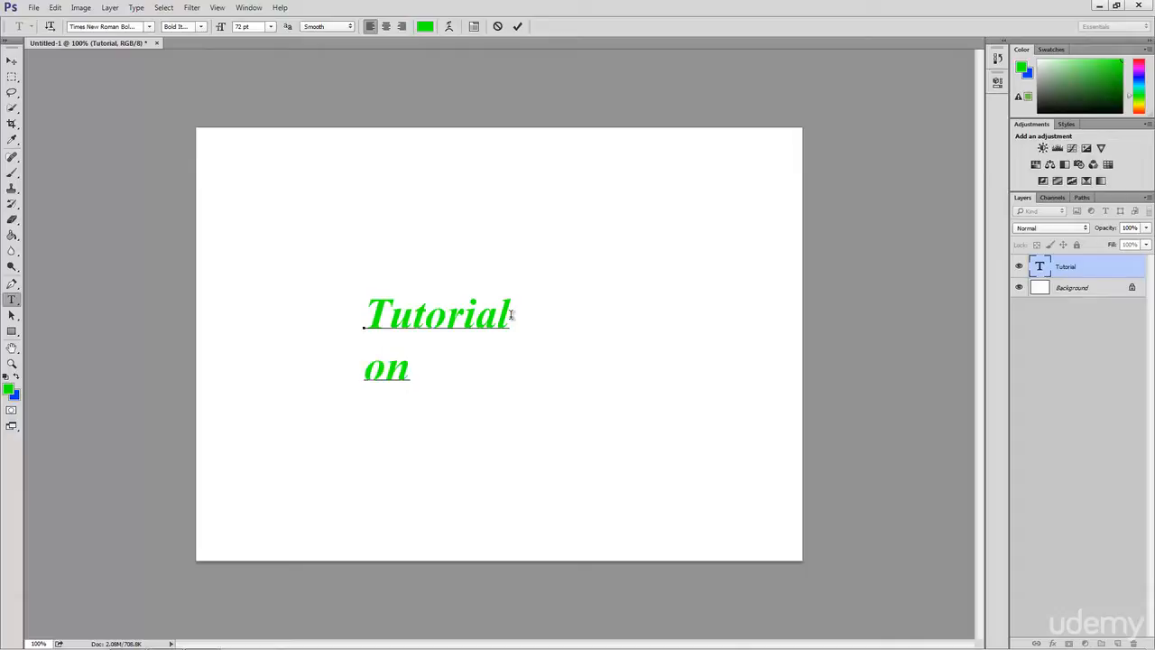
key(Return)
text(type)
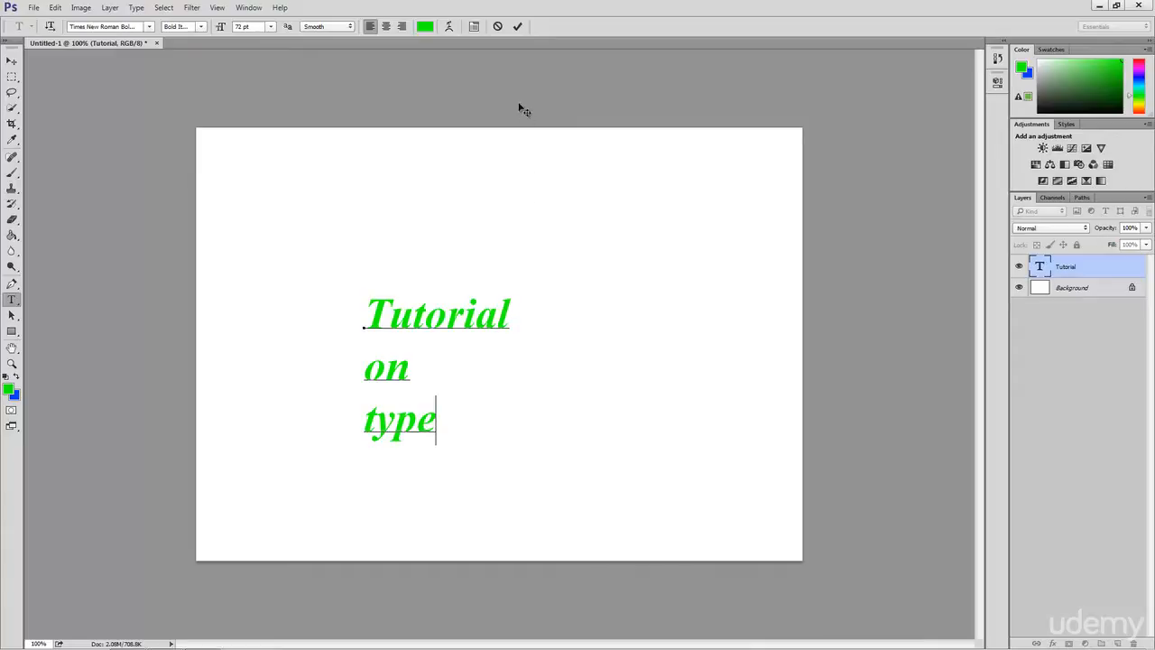
click(518, 27)
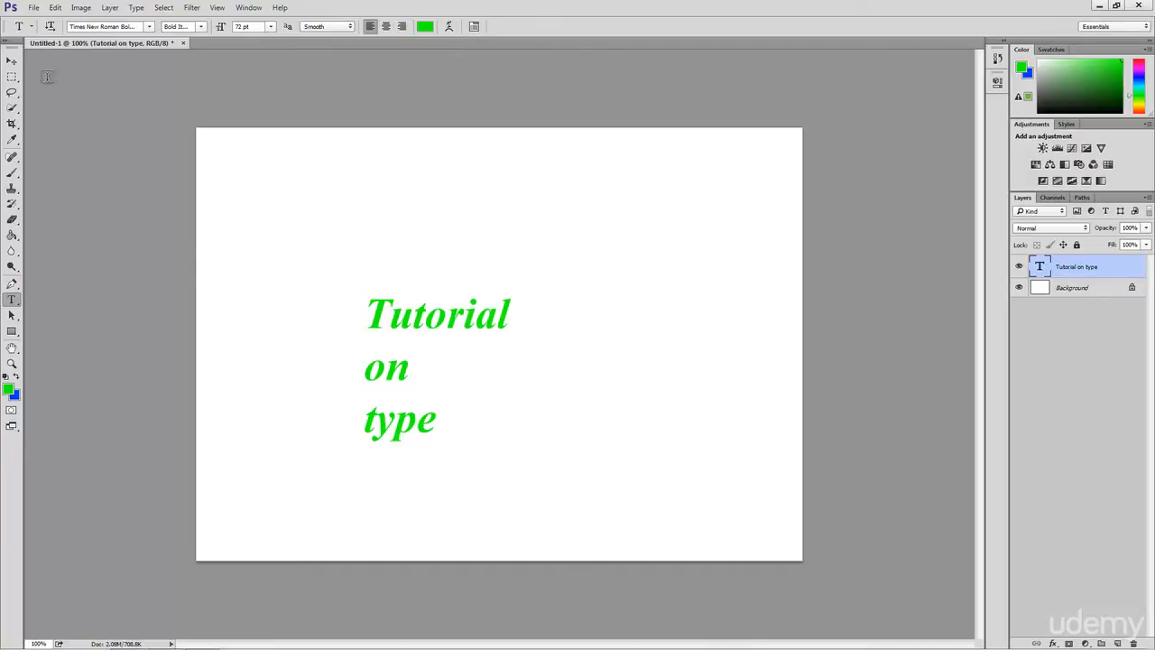
Move the three-line text right and slightly up on the canvas, and right-align it after trying center alignment.
click(11, 61)
drag(433, 320, 545, 306)
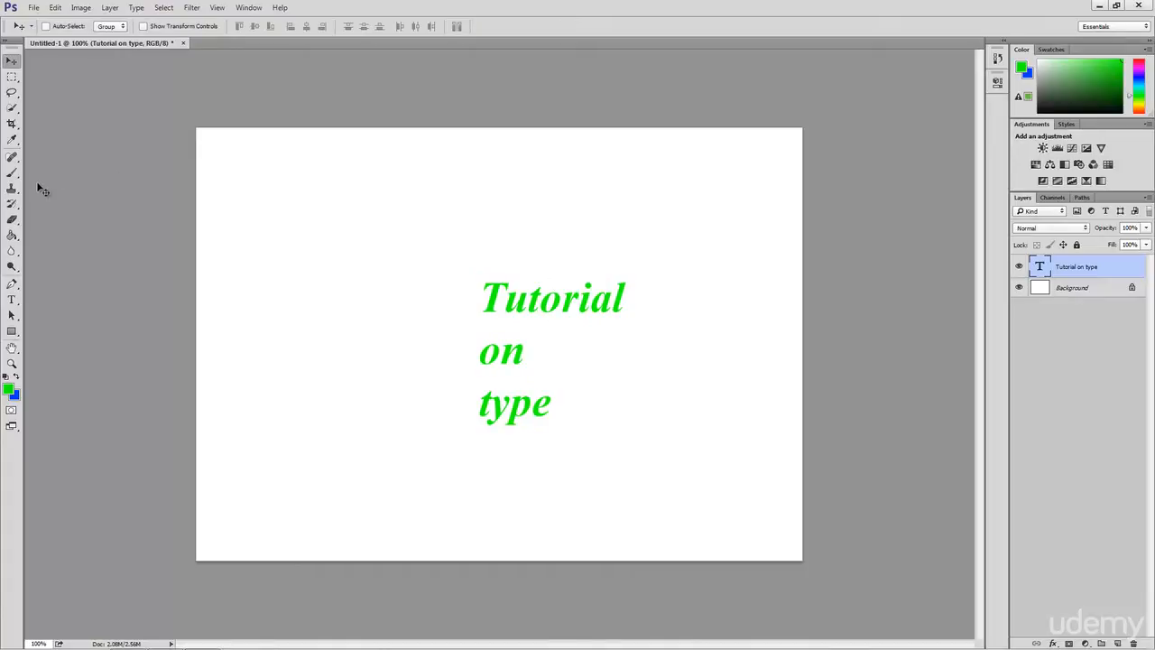
click(11, 300)
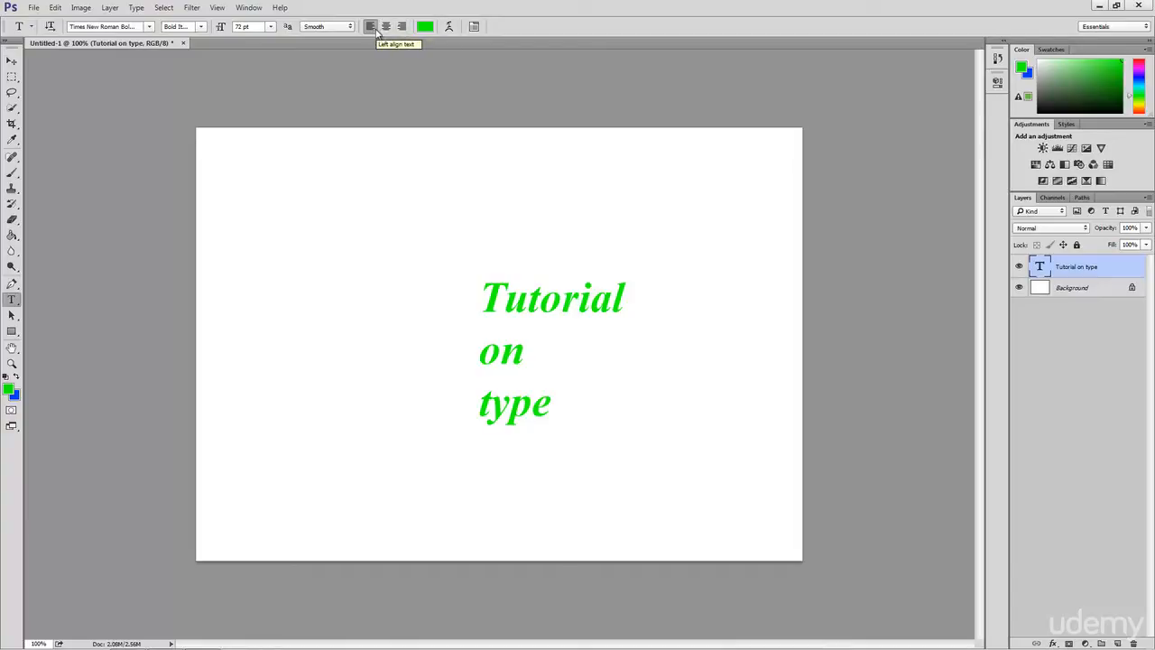
click(384, 28)
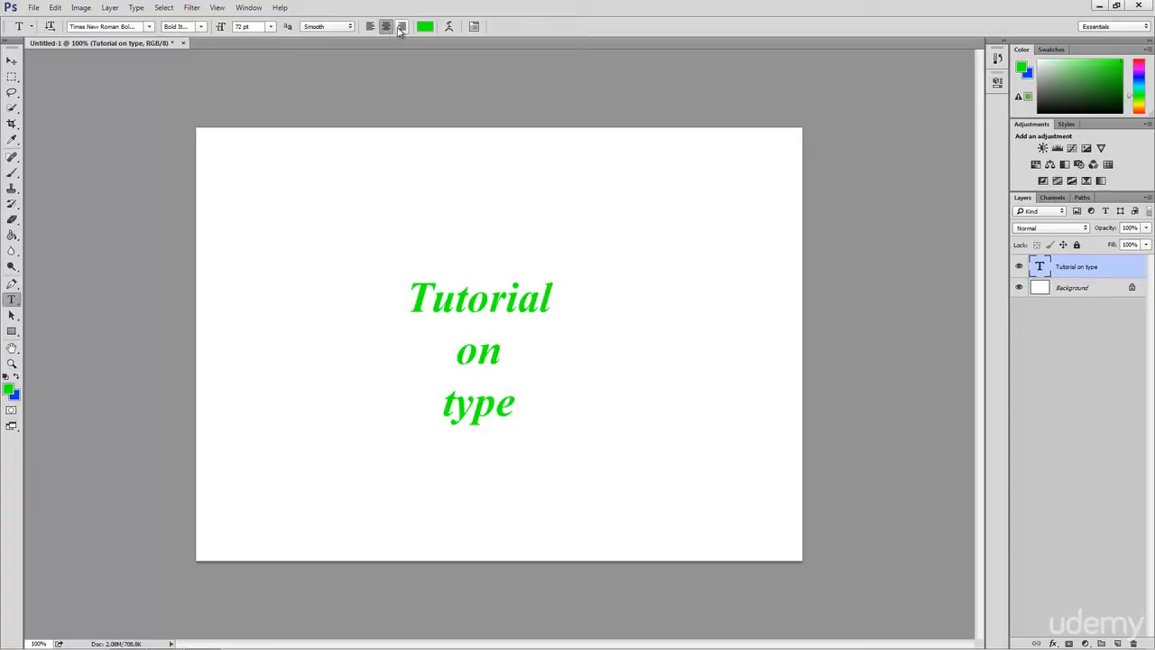
click(401, 27)
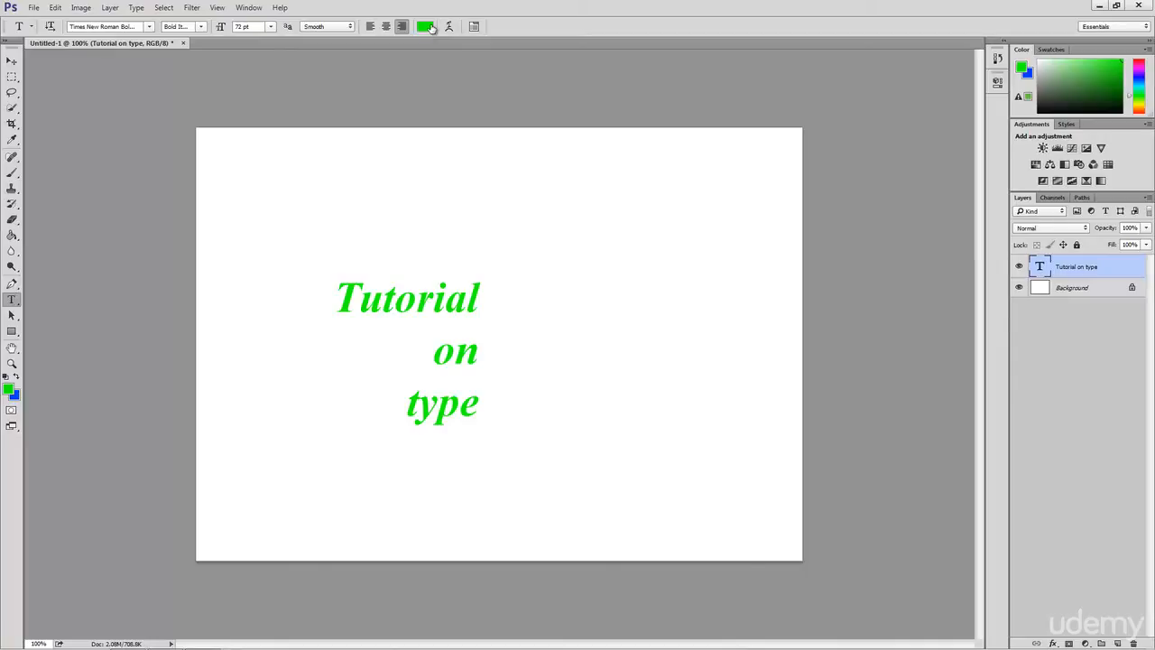
Change the color of the "Tutorial on type" text to yellow-green #aeff00.
click(431, 28)
click(591, 291)
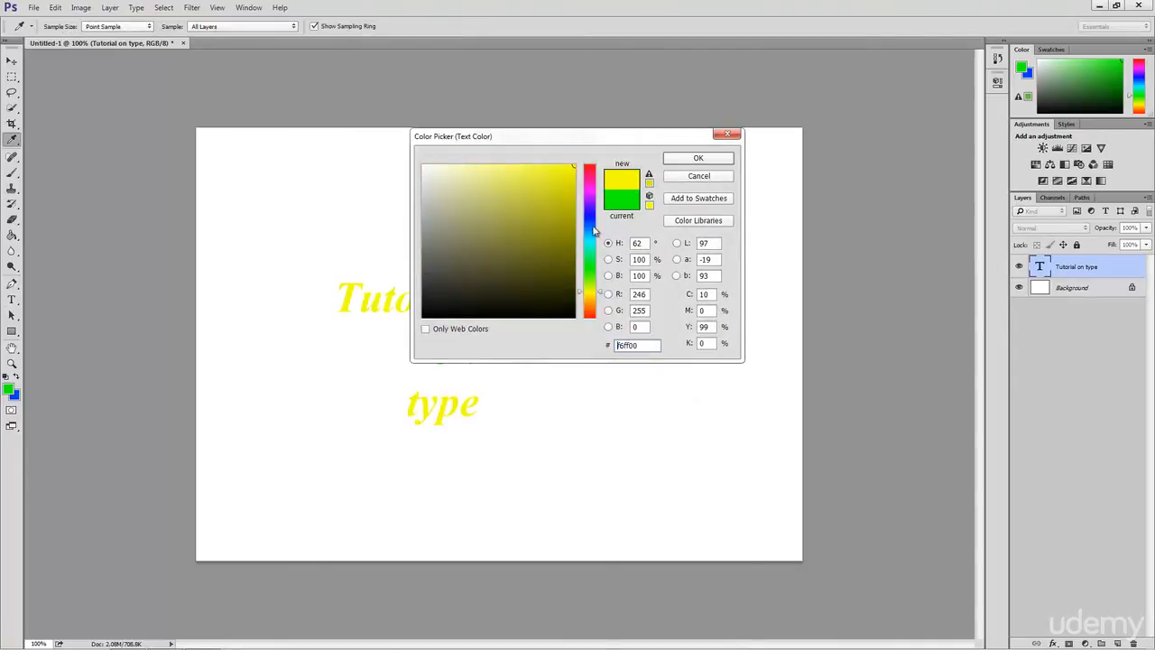
click(594, 285)
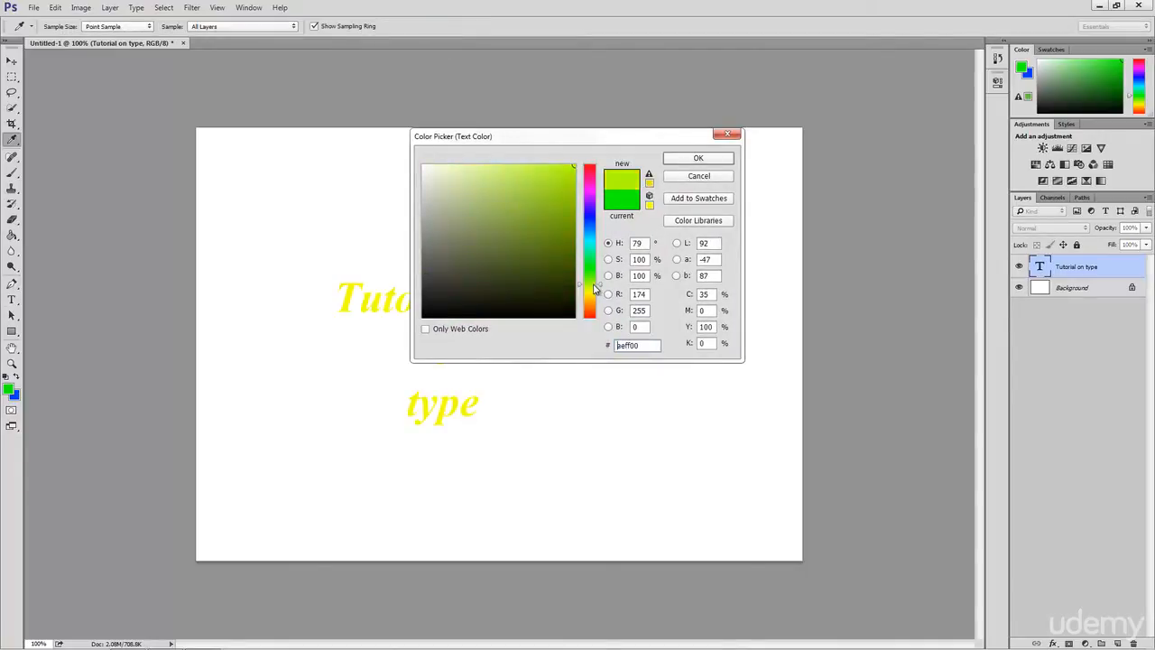
click(699, 158)
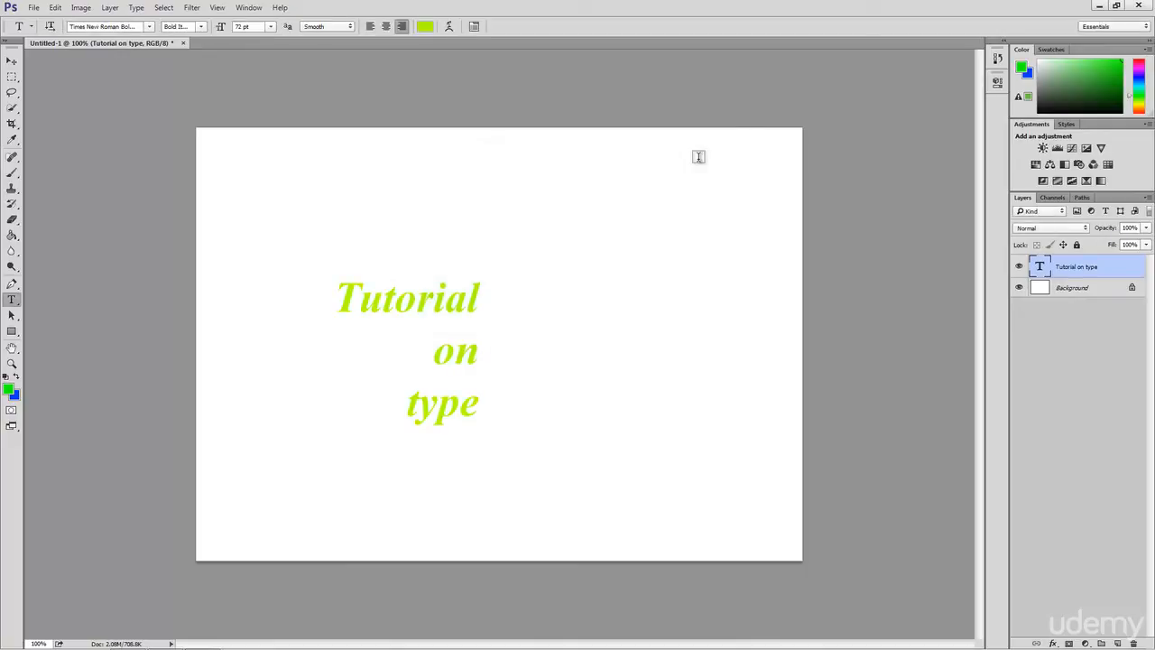
Examine the character and paragraph formatting settings of the "Tutorial on type" text.
click(475, 27)
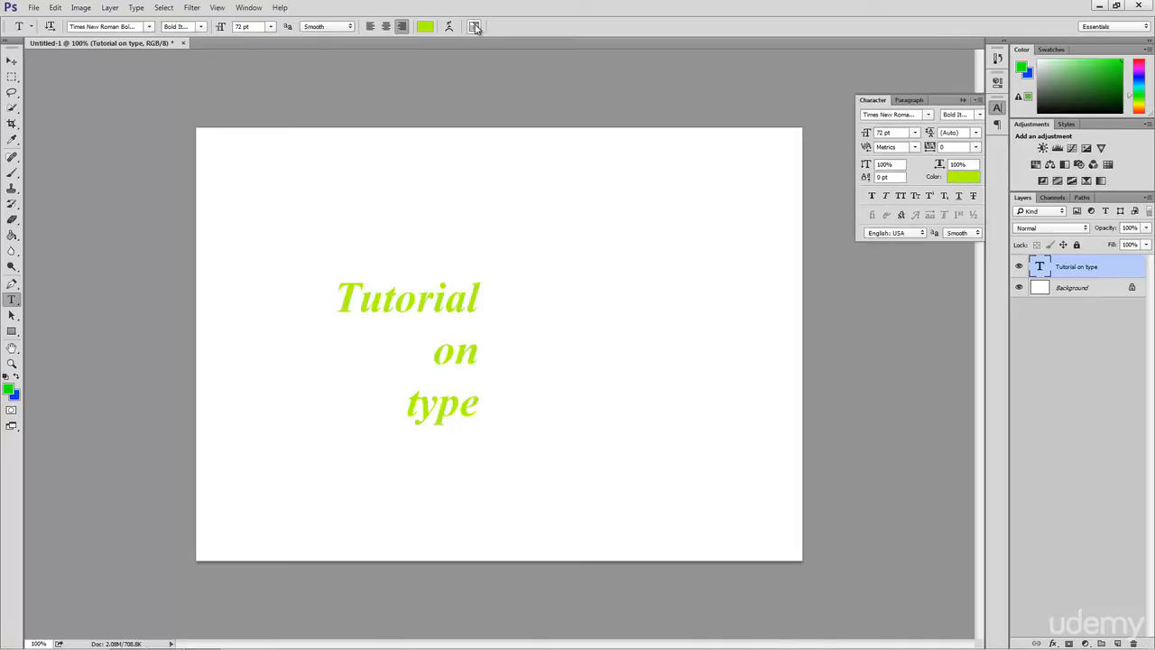
click(898, 104)
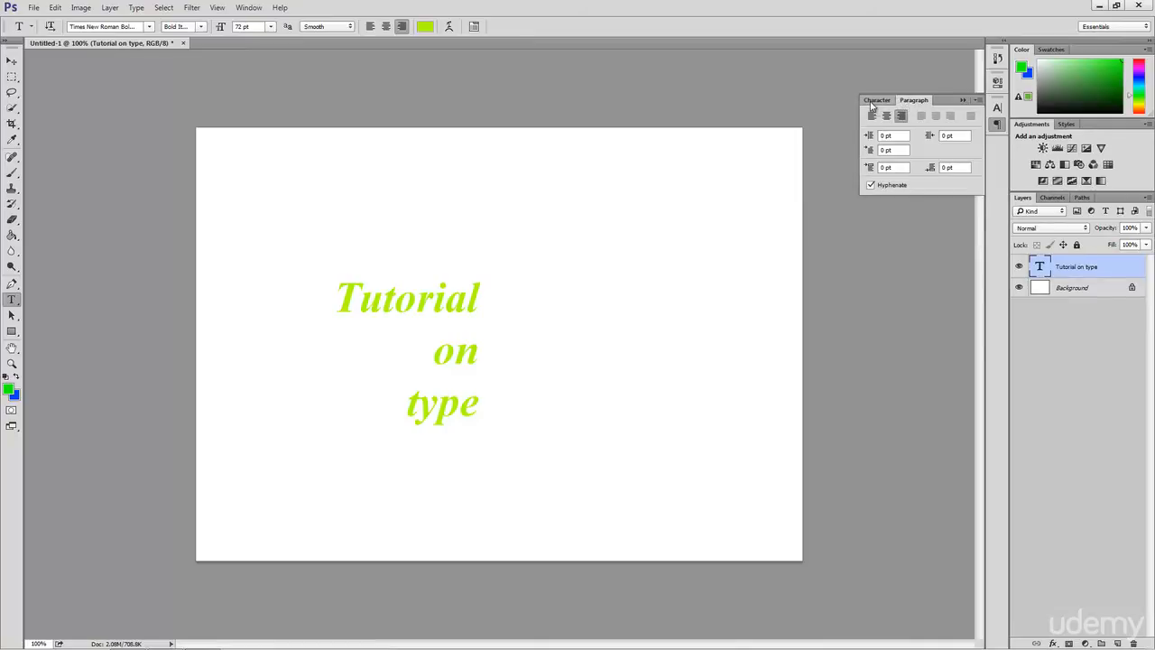
click(871, 102)
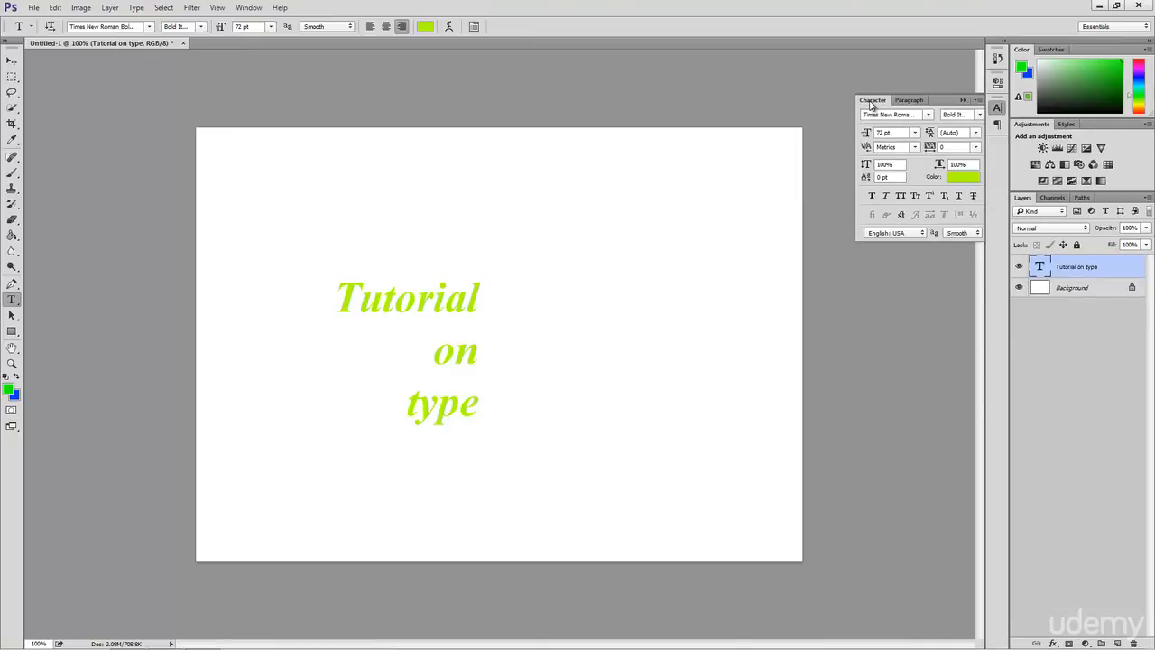
click(998, 127)
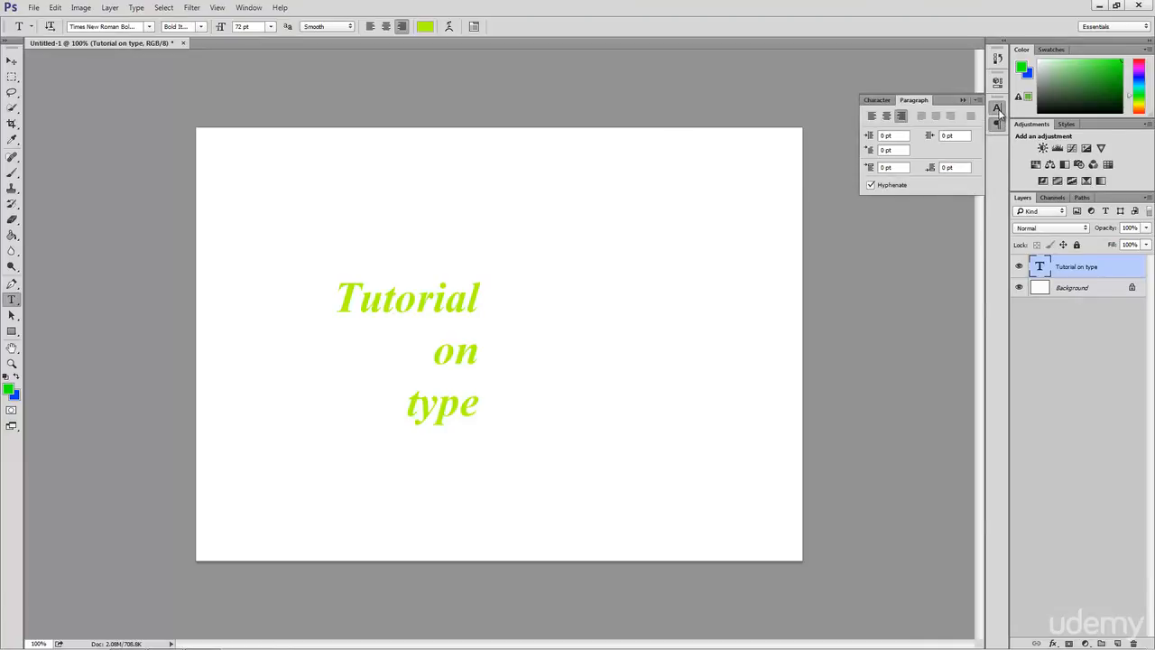
click(998, 109)
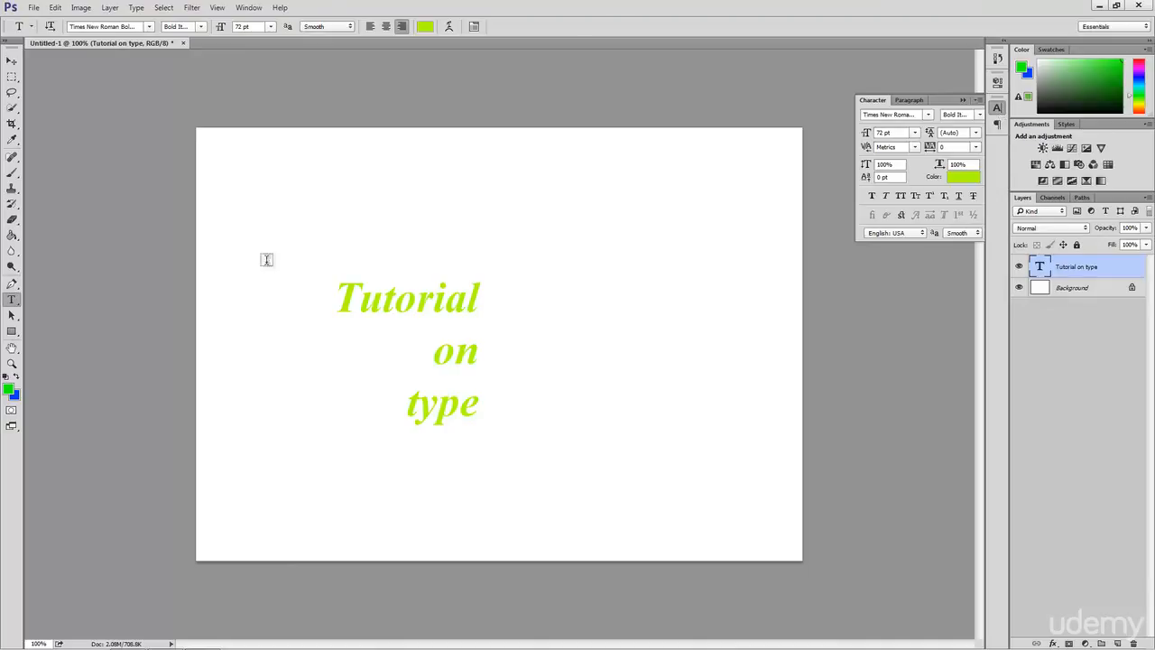
Show the available variants of the Type tool.
click(8, 304)
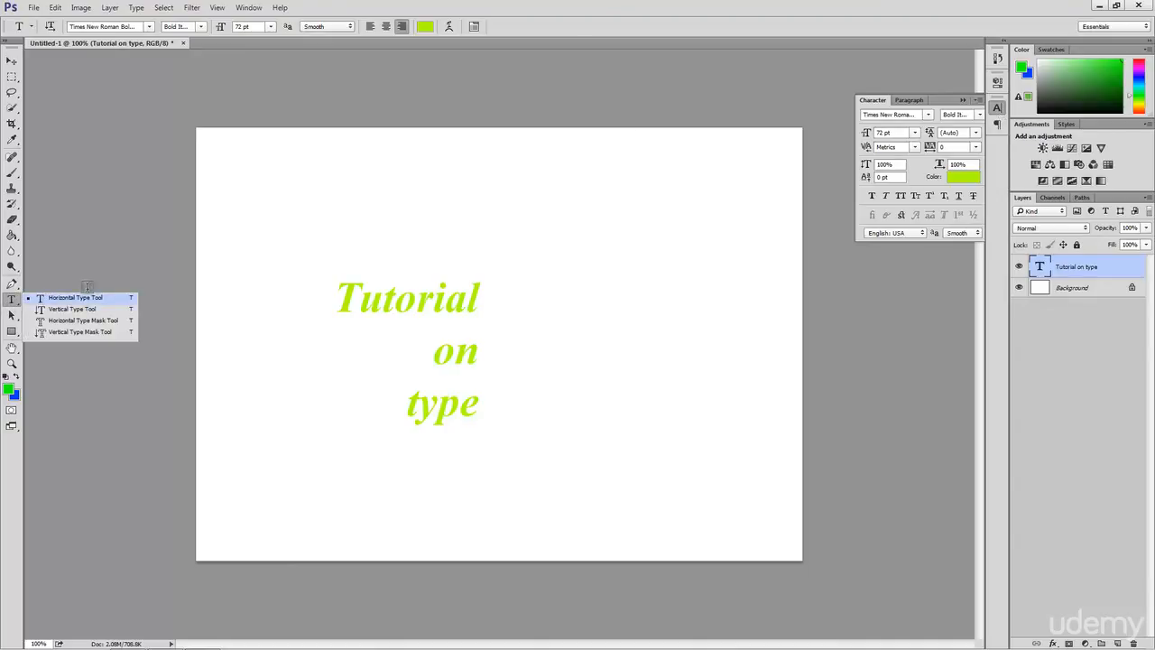